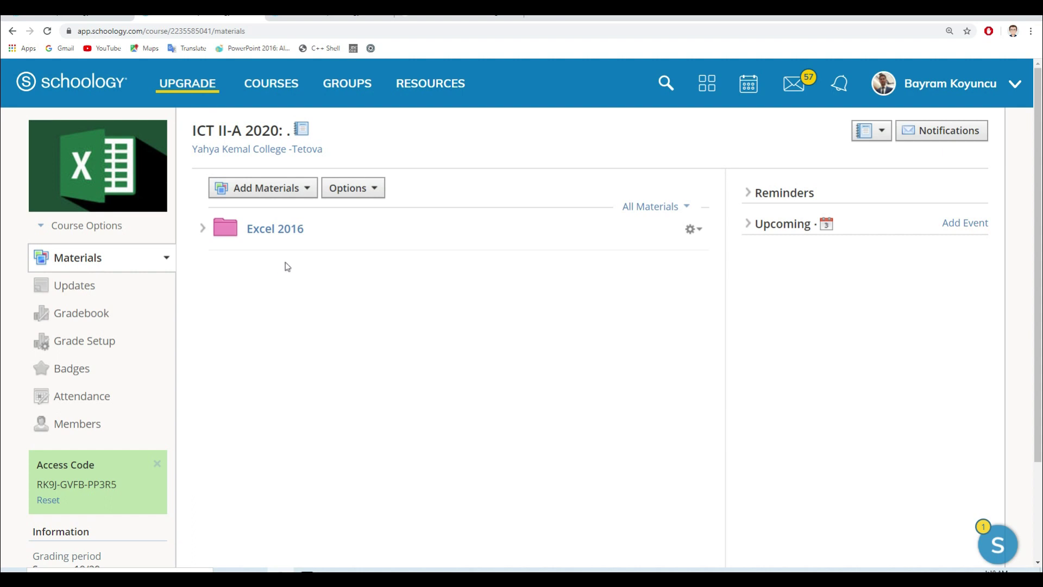
Open the CW- 01- School menu assignment in the Excel 2016 folder and review the first submission's rubric grade, saving it as is
{"action": "left_click", "coordinate": [280, 229]}
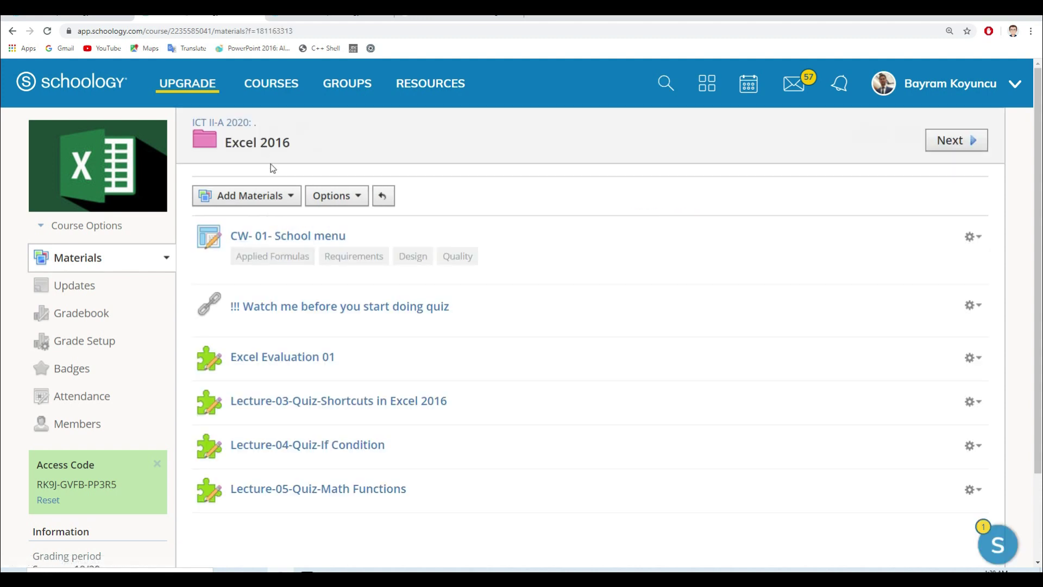
{"action": "left_click", "coordinate": [311, 237]}
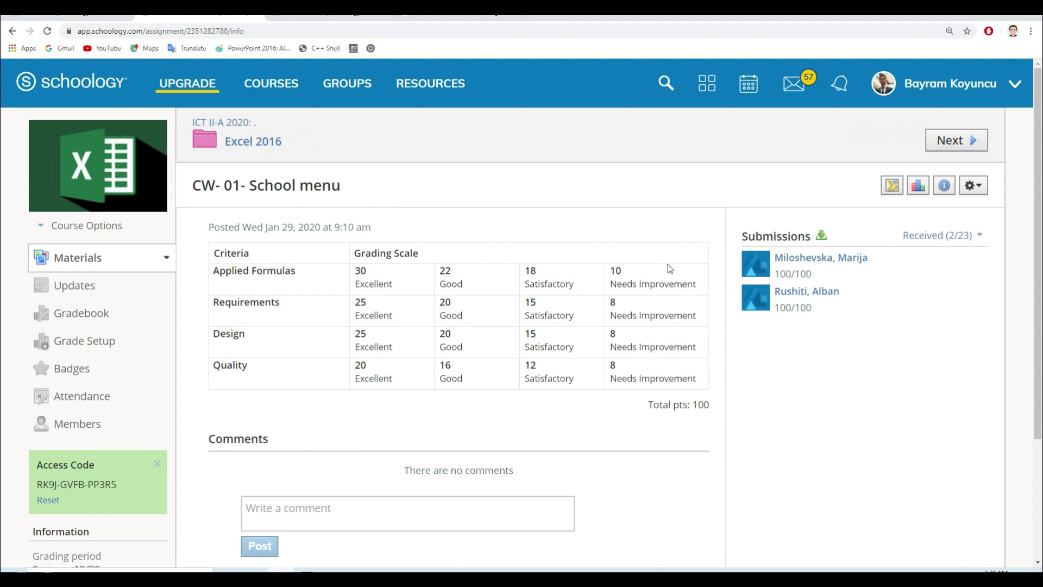
{"action": "left_click", "coordinate": [789, 261]}
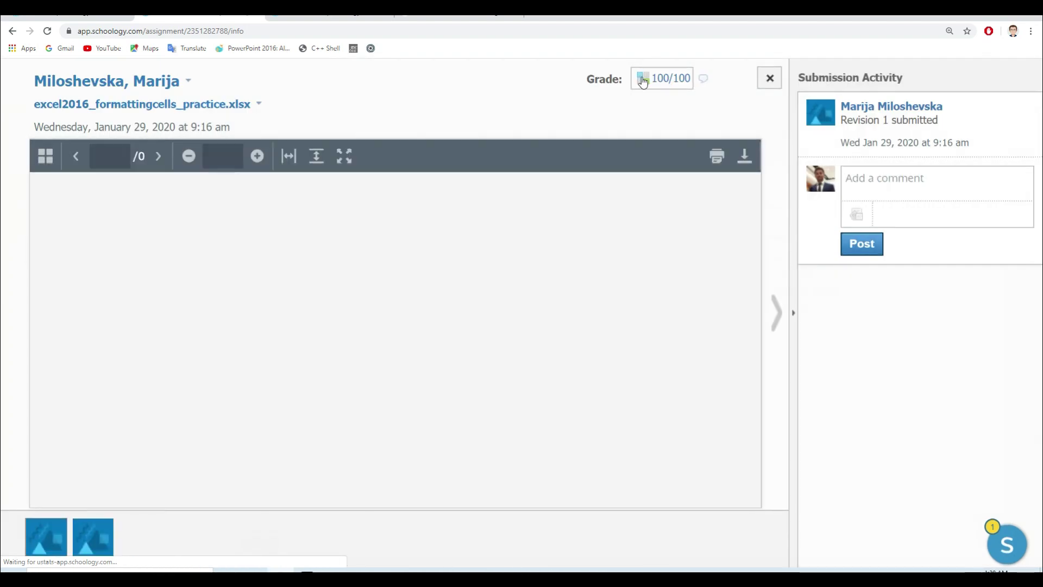
{"action": "left_click", "coordinate": [643, 79]}
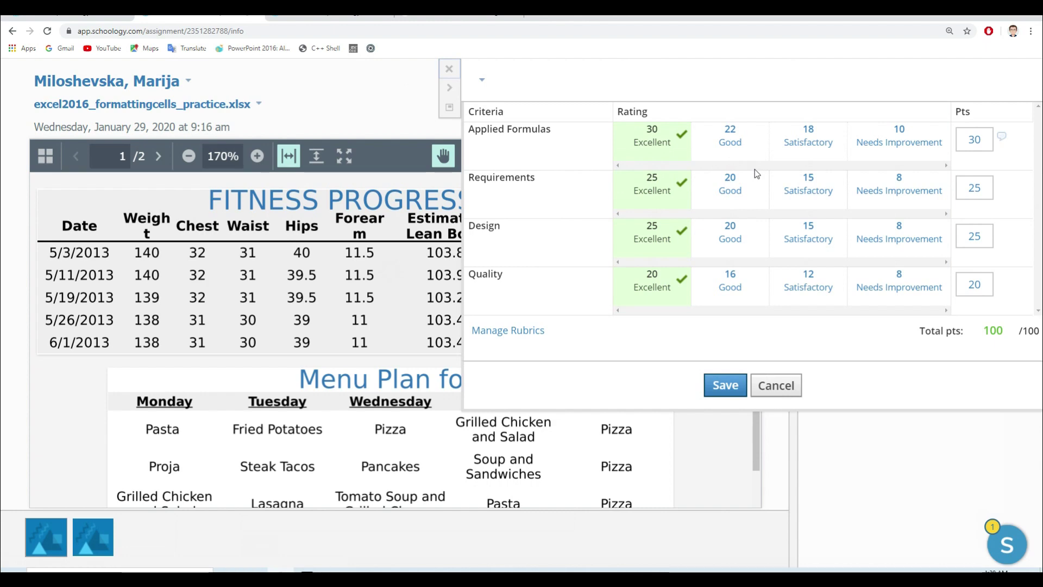
{"action": "left_click", "coordinate": [738, 390]}
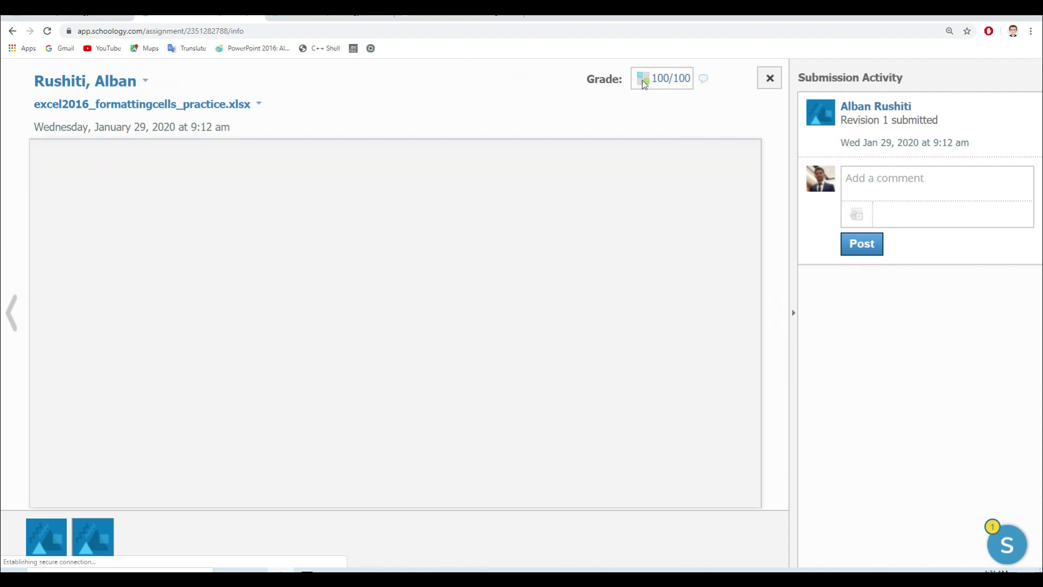
Review the second submission's rubric grade, save it as is and close the submission viewer
{"action": "left_click", "coordinate": [643, 83]}
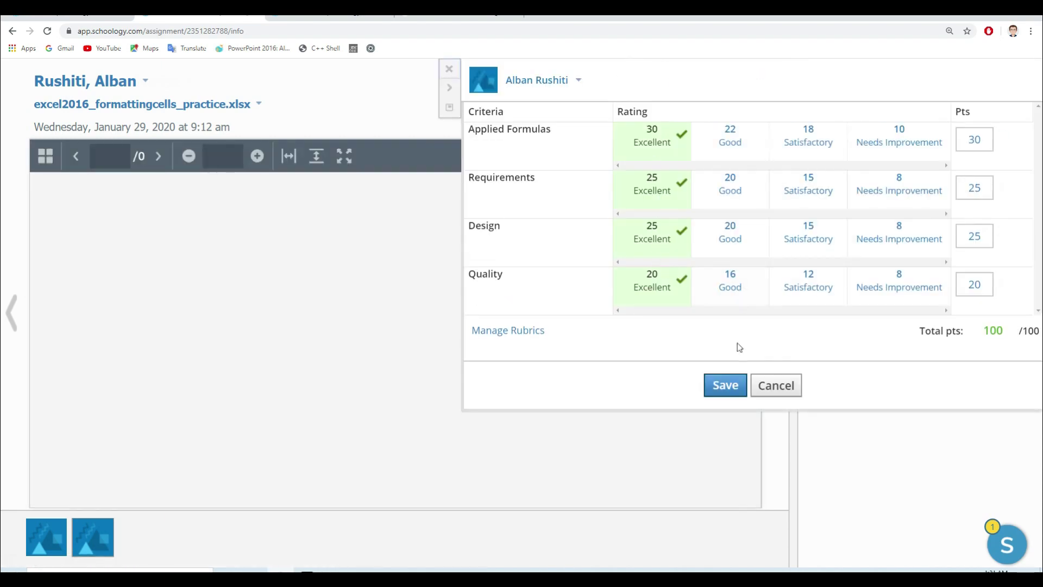
{"action": "left_click", "coordinate": [736, 389]}
{"action": "left_click", "coordinate": [770, 78]}
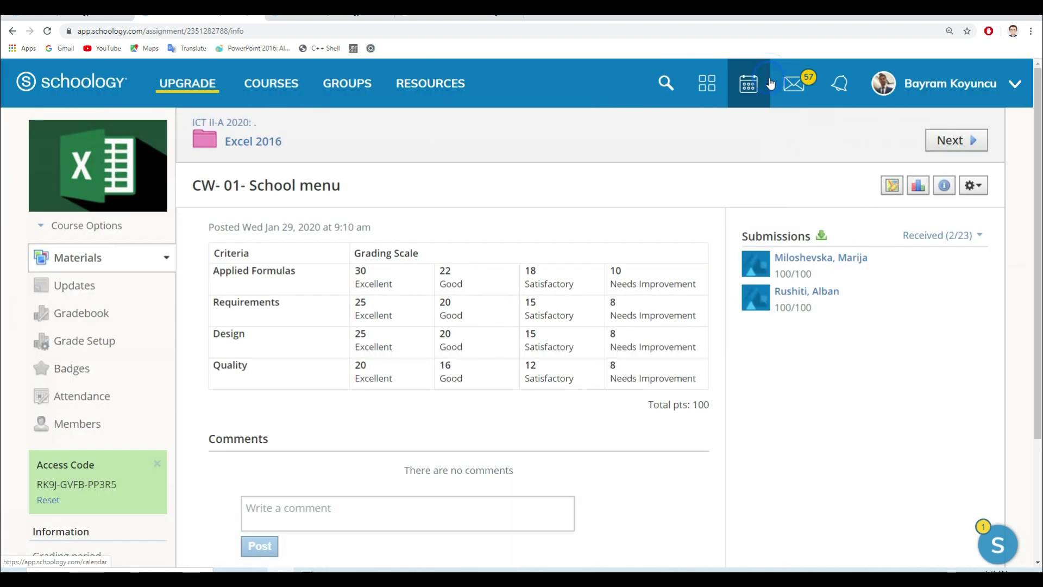
Return to the Excel 2016 folder and examine the students' results for the Excel Evaluation 01 quiz
{"action": "left_click", "coordinate": [253, 141]}
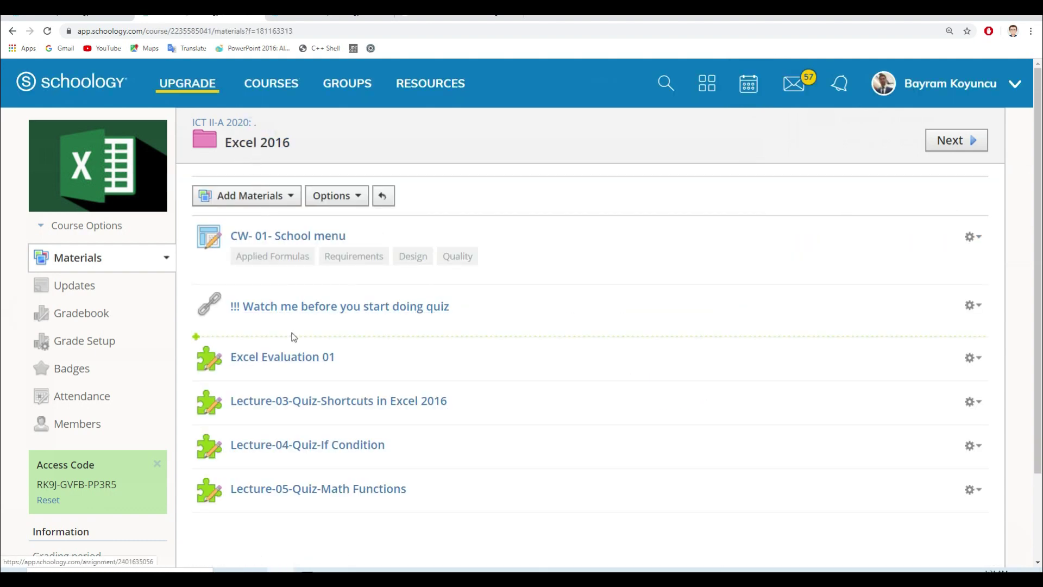
{"action": "scroll", "coordinate": [298, 370], "scroll_direction": "down", "scroll_amount": 1}
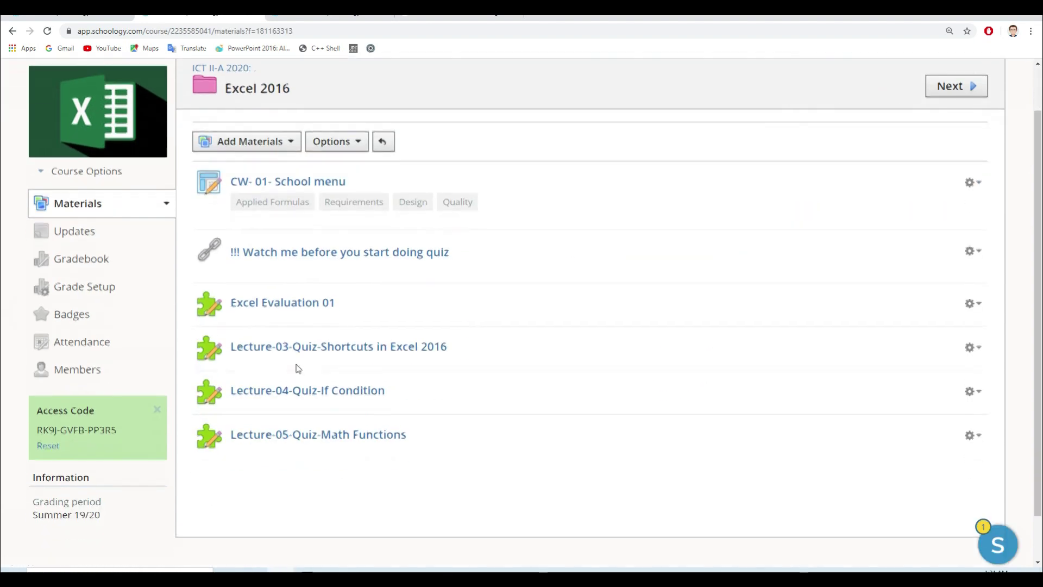
{"action": "left_click", "coordinate": [308, 306]}
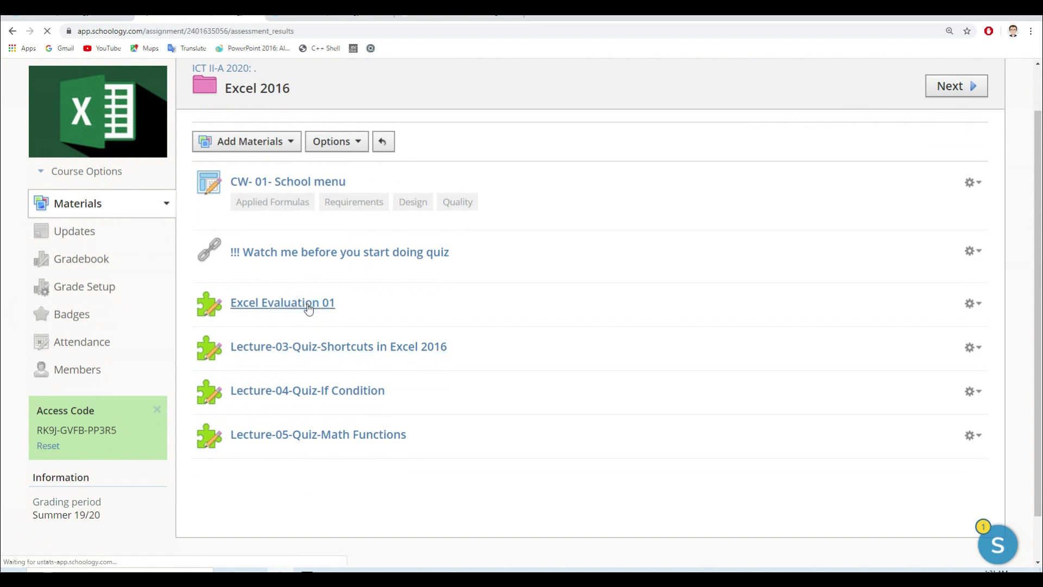
{"action": "scroll", "coordinate": [619, 296], "scroll_direction": "down", "scroll_amount": 4}
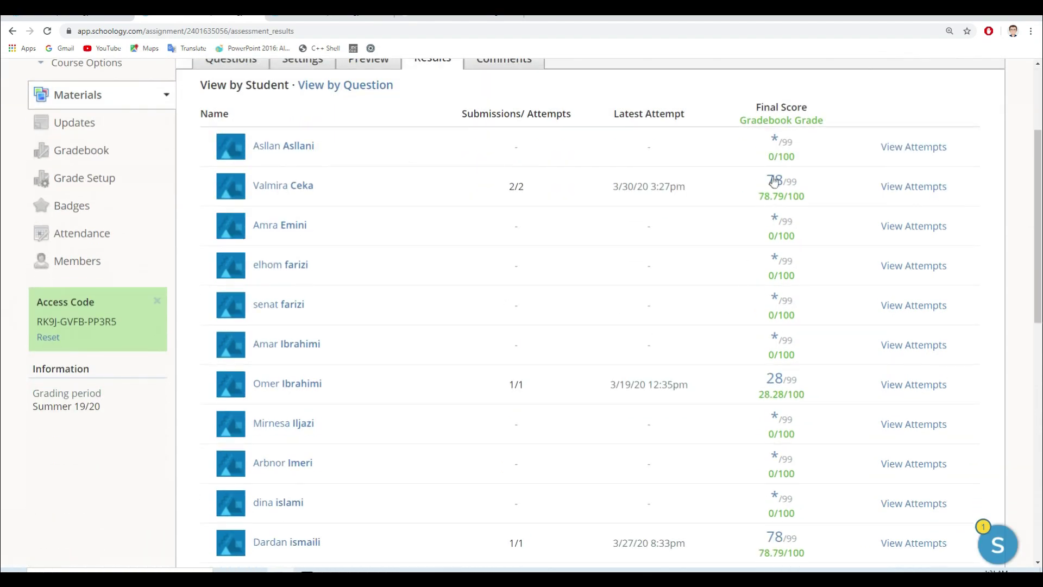
{"action": "scroll", "coordinate": [755, 279], "scroll_direction": "down", "scroll_amount": 10}
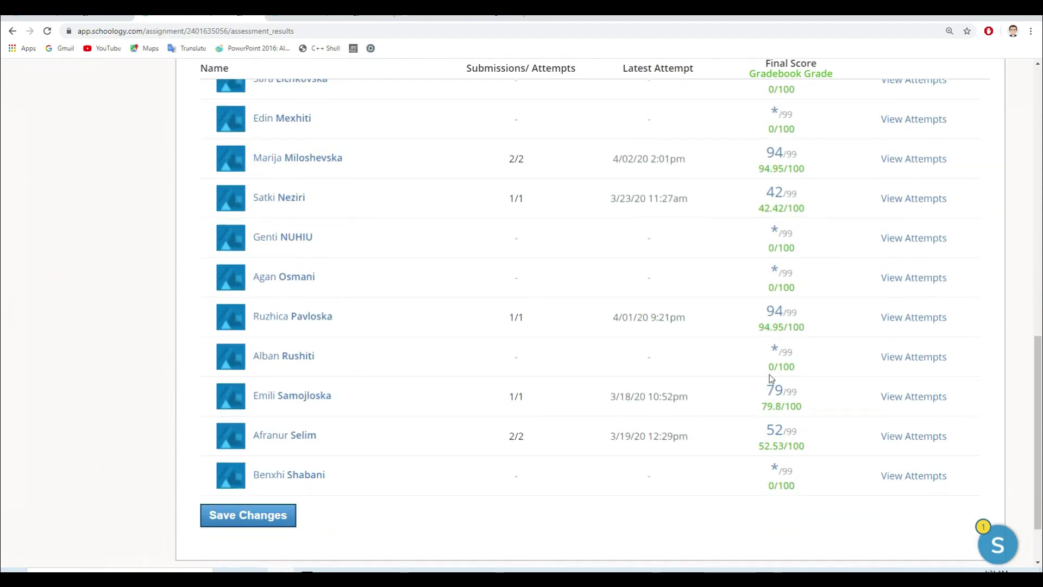
{"action": "scroll", "coordinate": [769, 373], "scroll_direction": "up", "scroll_amount": 7}
{"action": "scroll", "coordinate": [696, 335], "scroll_direction": "up", "scroll_amount": 7}
Go back to the Excel 2016 folder and examine the student scores for Lecture-03-Quiz-Shortcuts in Excel 2016
{"action": "left_click", "coordinate": [255, 141]}
{"action": "scroll", "coordinate": [336, 348], "scroll_direction": "down", "scroll_amount": 1}
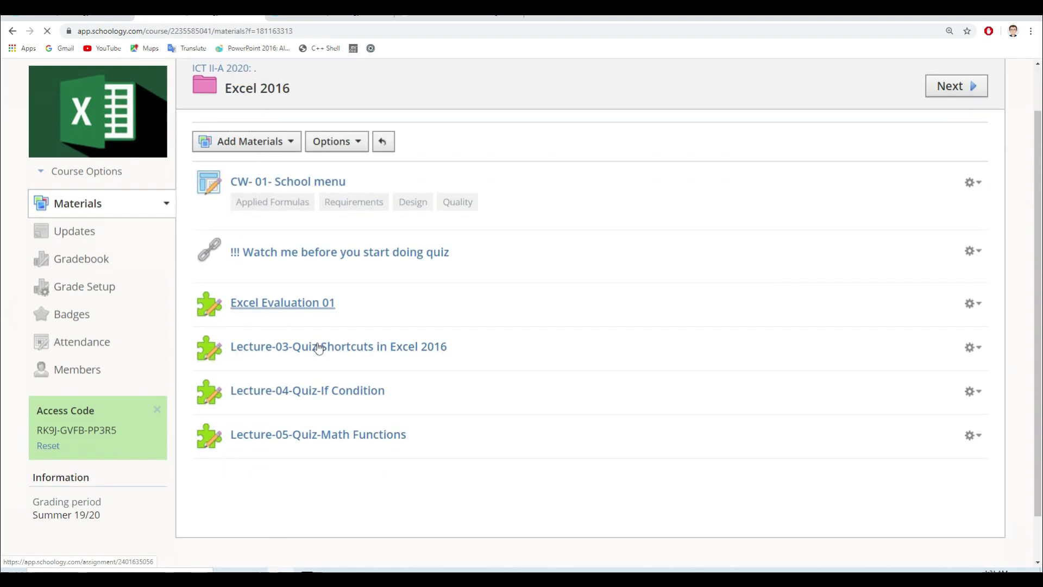
{"action": "left_click", "coordinate": [337, 347]}
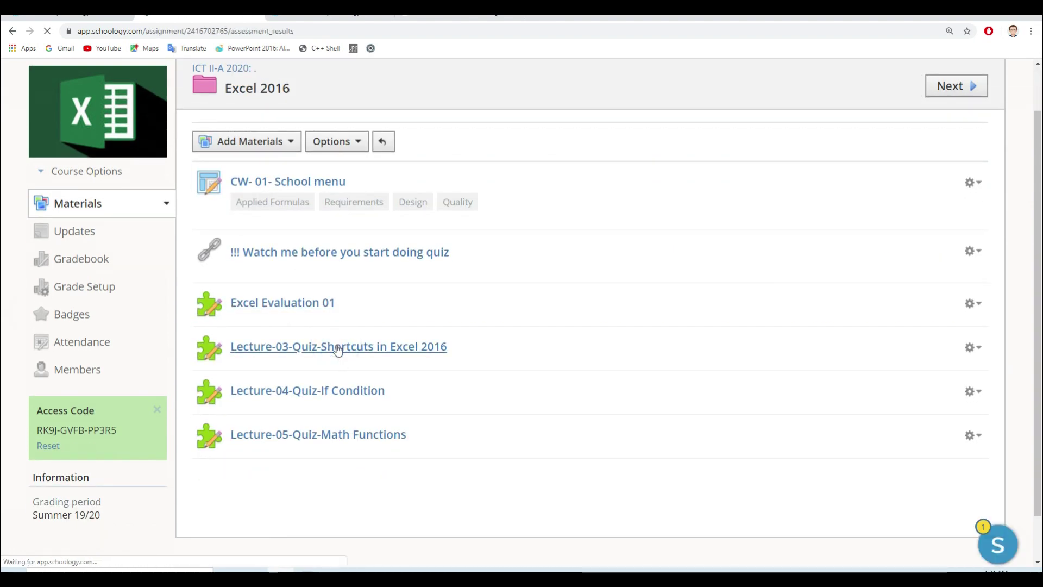
{"action": "scroll", "coordinate": [584, 354], "scroll_direction": "down", "scroll_amount": 8}
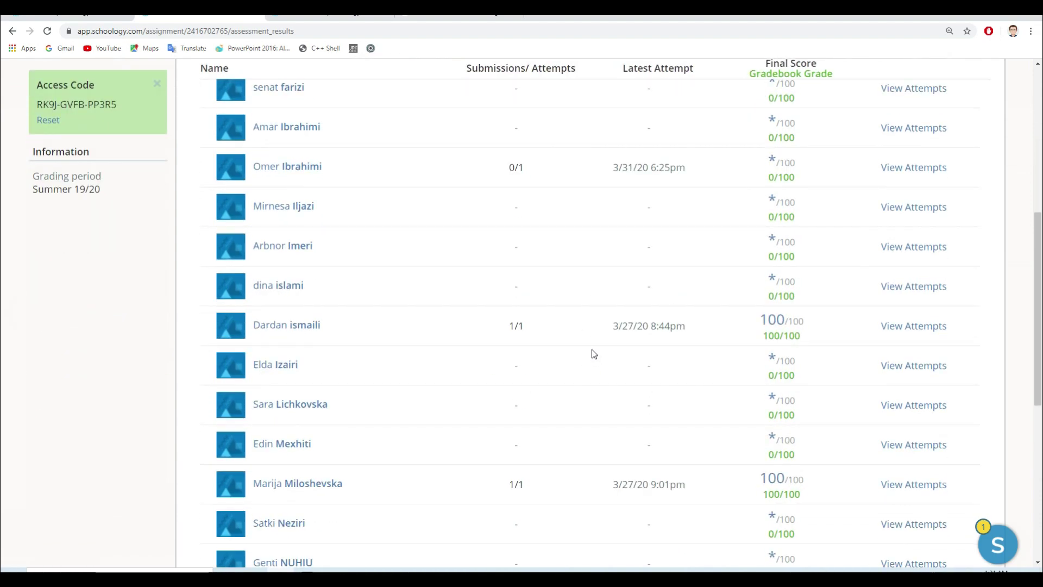
{"action": "scroll", "coordinate": [594, 354], "scroll_direction": "down", "scroll_amount": 5}
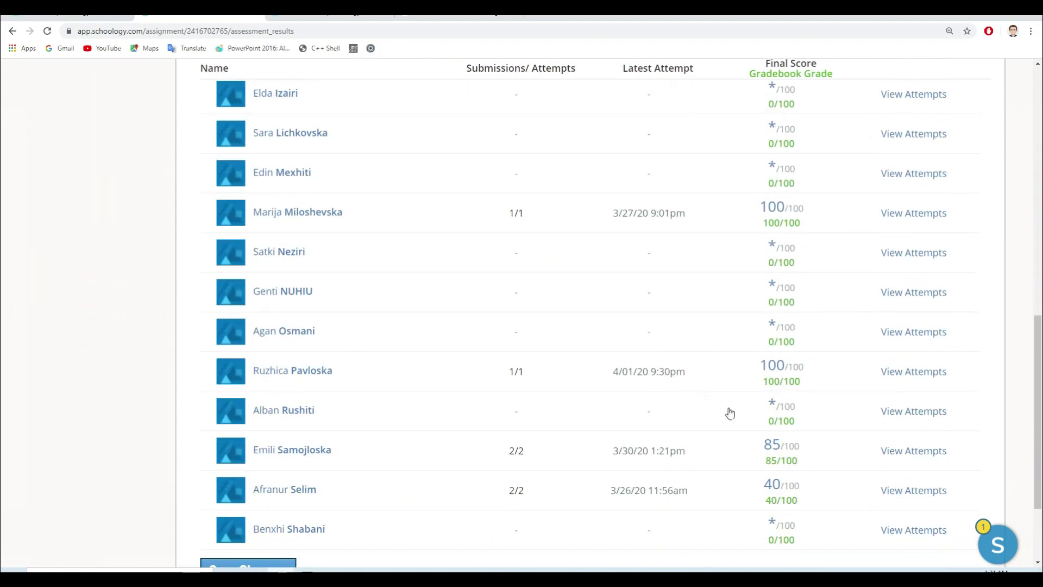
{"action": "scroll", "coordinate": [733, 417], "scroll_direction": "down", "scroll_amount": 2}
{"action": "scroll", "coordinate": [724, 410], "scroll_direction": "up", "scroll_amount": 6}
{"action": "scroll", "coordinate": [724, 409], "scroll_direction": "down", "scroll_amount": 3}
{"action": "scroll", "coordinate": [724, 410], "scroll_direction": "down", "scroll_amount": 3}
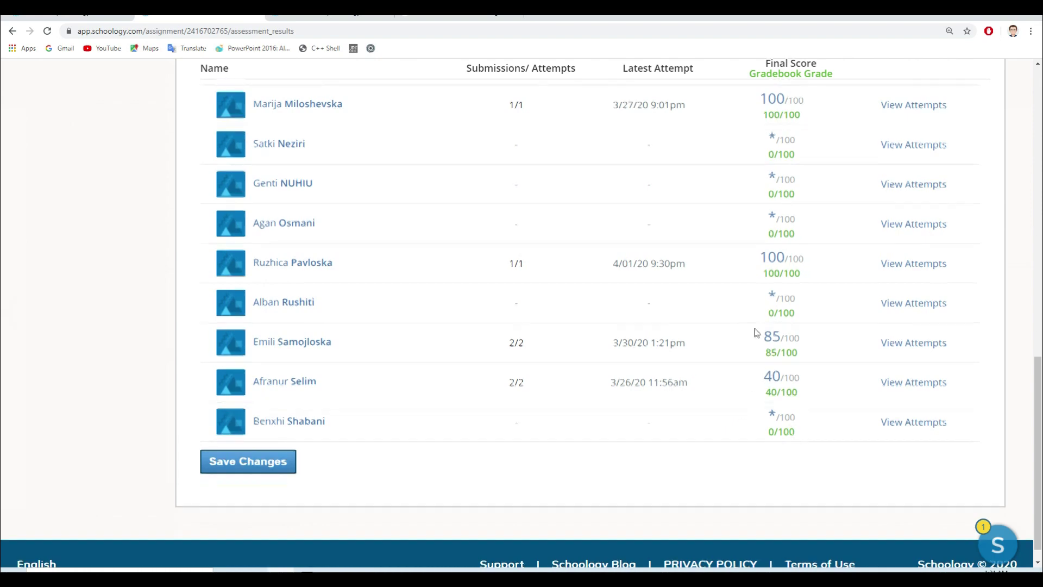
{"action": "scroll", "coordinate": [384, 140], "scroll_direction": "up", "scroll_amount": 7}
{"action": "scroll", "coordinate": [384, 140], "scroll_direction": "up", "scroll_amount": 5}
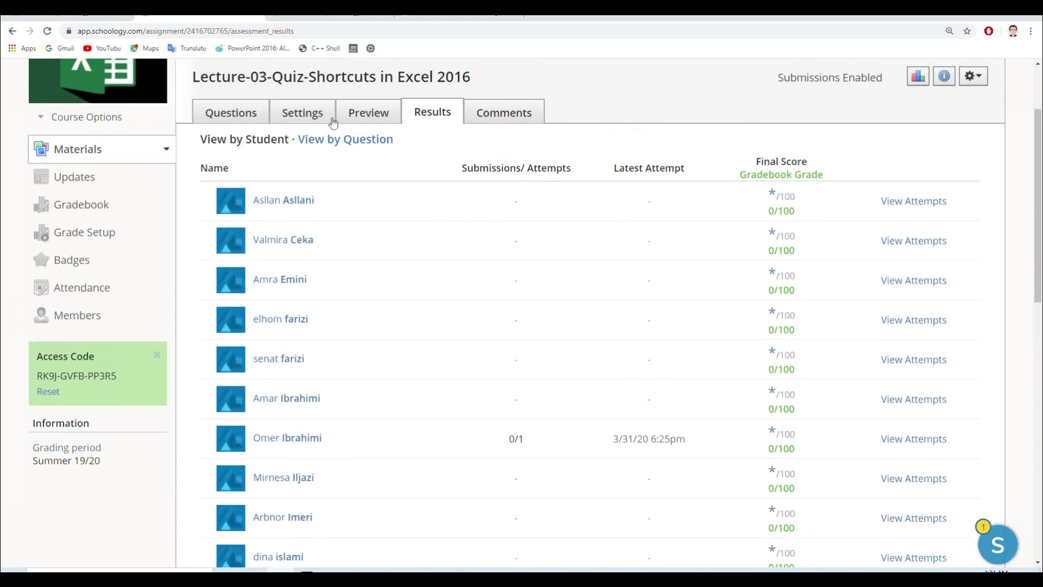
Return to the folder and examine the student scores for Lecture-04-Quiz-If Condition
{"action": "key", "text": "alt+Left"}
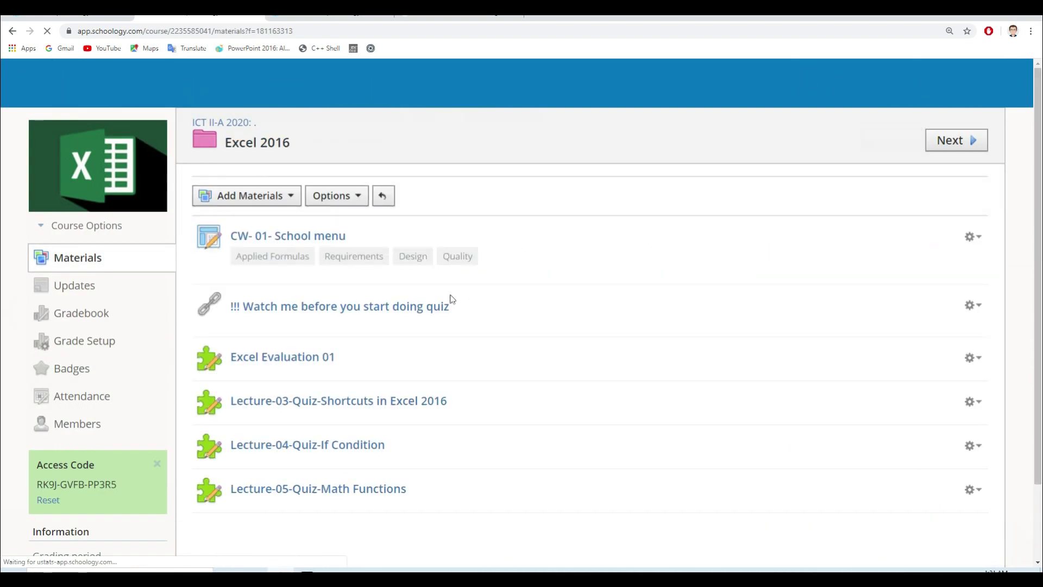
{"action": "left_click", "coordinate": [283, 446]}
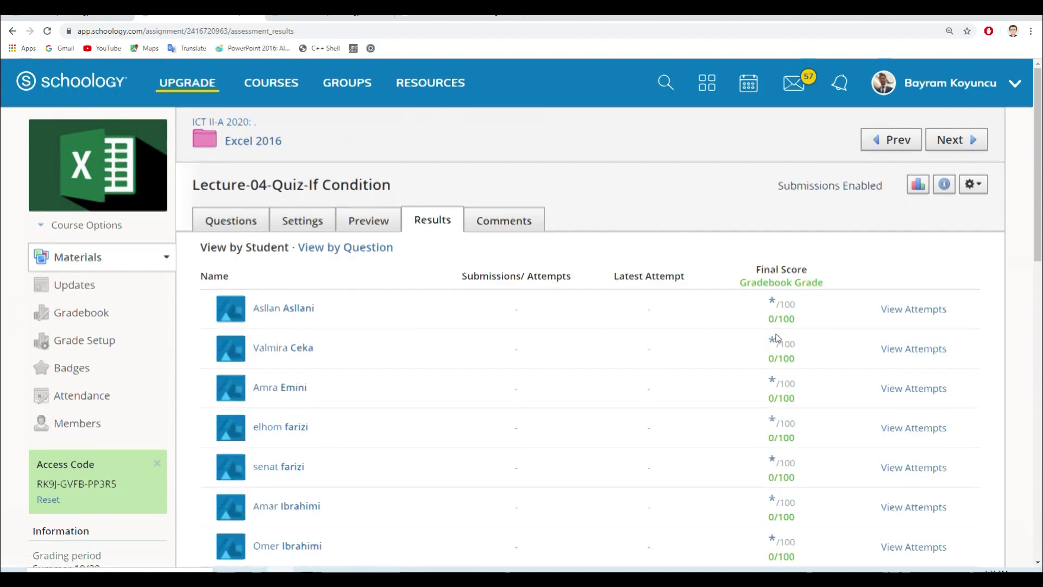
{"action": "scroll", "coordinate": [776, 337], "scroll_direction": "down", "scroll_amount": 10}
{"action": "scroll", "coordinate": [774, 341], "scroll_direction": "up", "scroll_amount": 7}
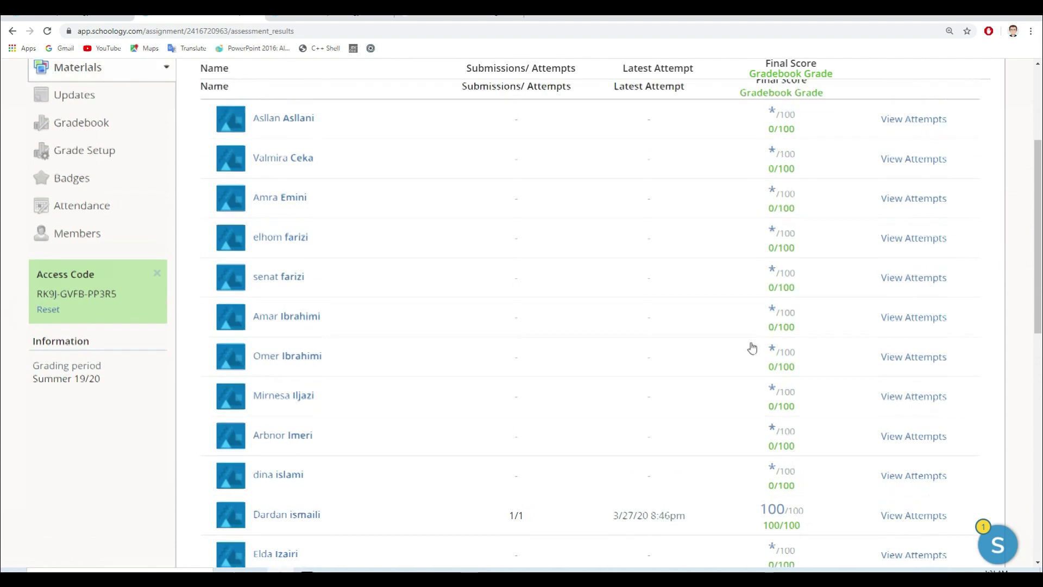
{"action": "scroll", "coordinate": [752, 348], "scroll_direction": "up", "scroll_amount": 3}
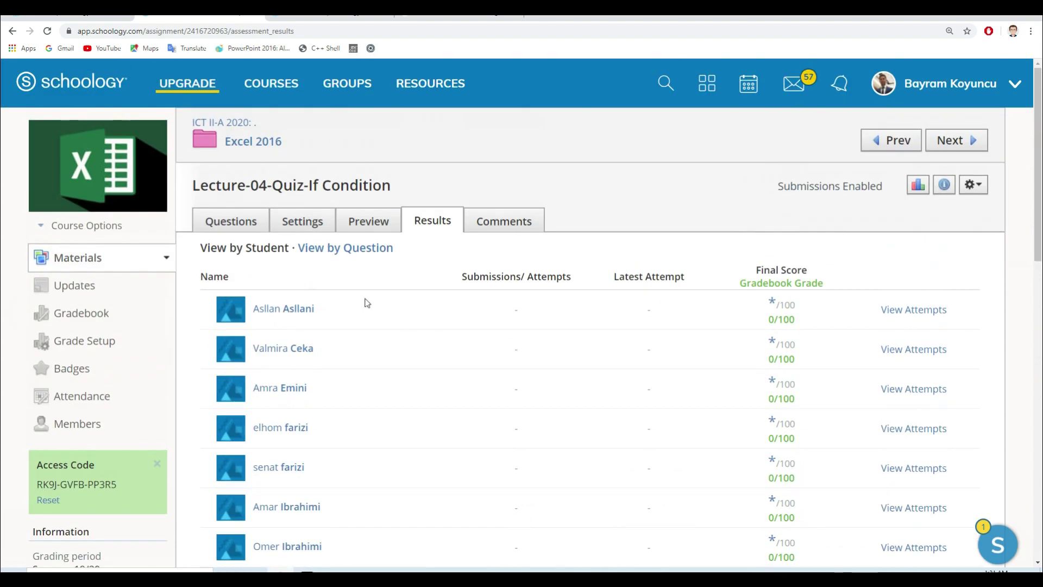
Open the course gradebook and examine the students' overall, classwork and quiz grades across the whole list
{"action": "left_click", "coordinate": [97, 320]}
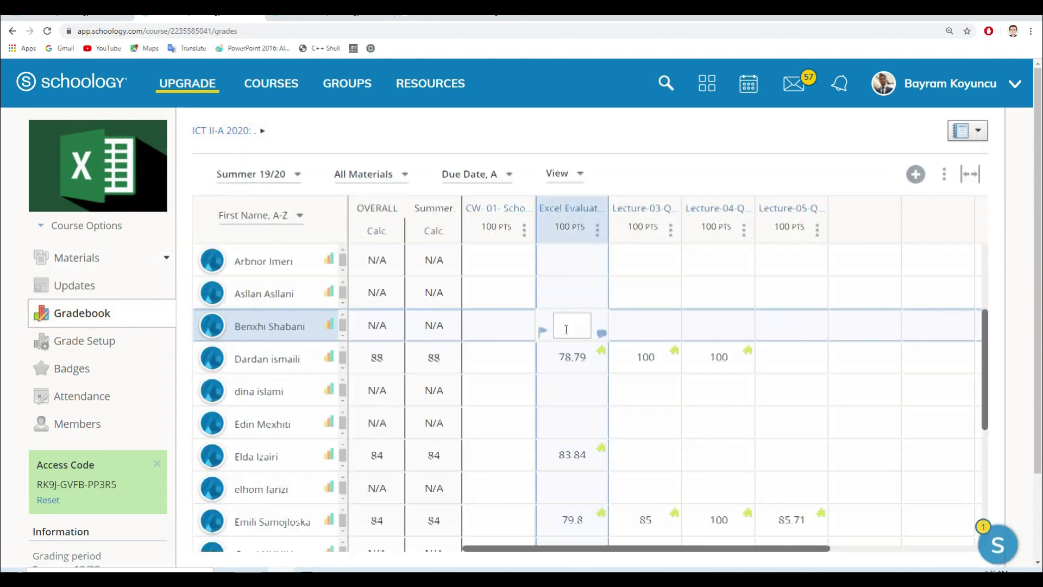
{"action": "scroll", "coordinate": [574, 308], "scroll_direction": "down", "scroll_amount": 3}
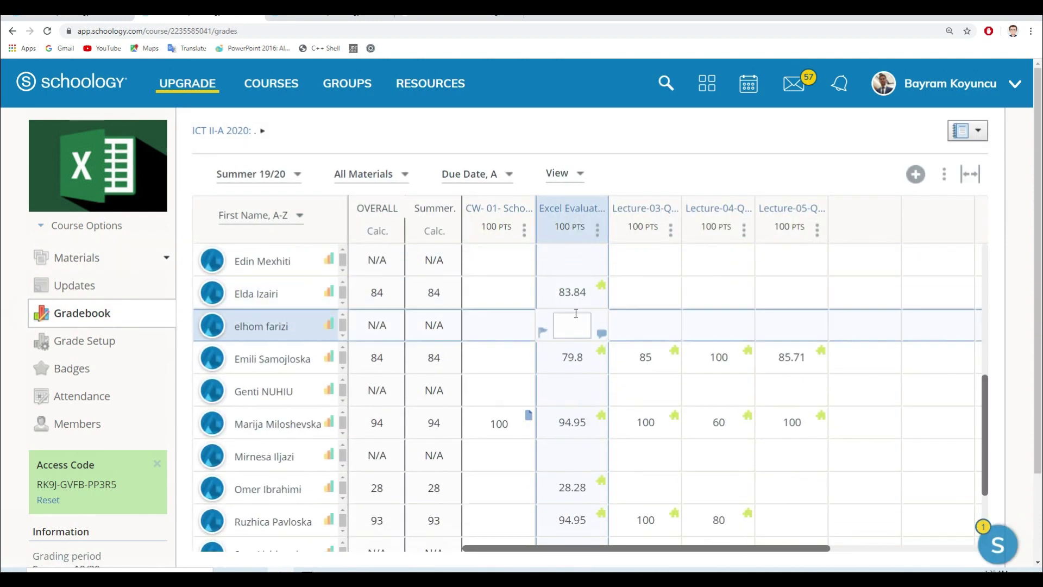
{"action": "scroll", "coordinate": [576, 315], "scroll_direction": "down", "scroll_amount": 3}
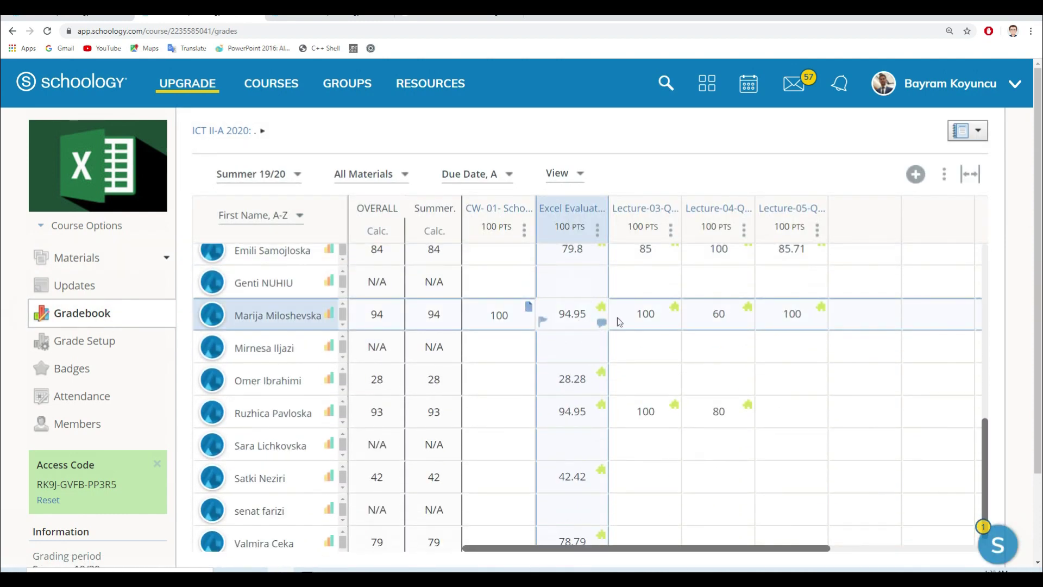
{"action": "left_click", "coordinate": [660, 314]}
{"action": "left_click", "coordinate": [721, 320]}
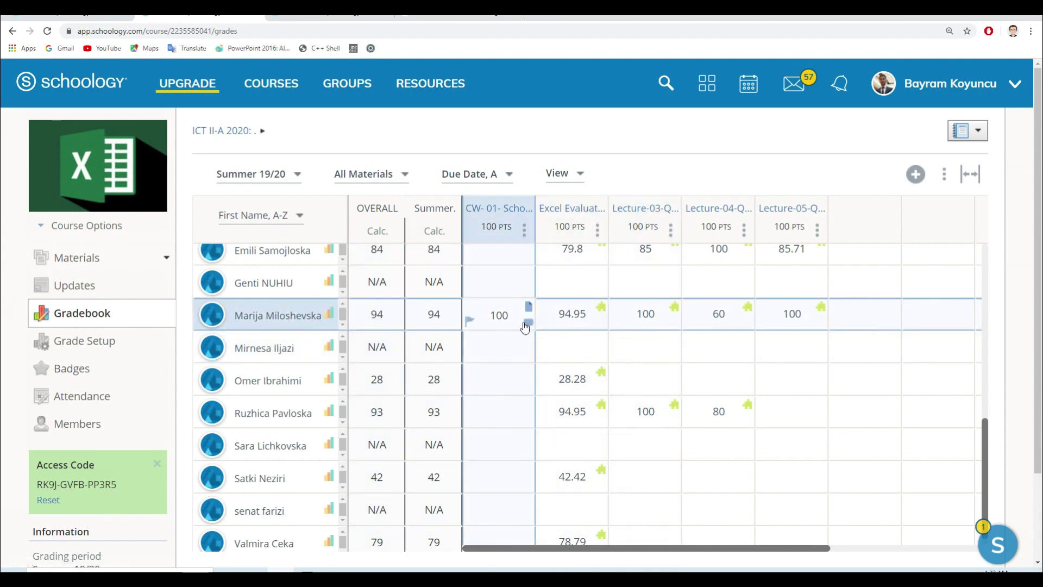
{"action": "scroll", "coordinate": [777, 326], "scroll_direction": "down", "scroll_amount": 1}
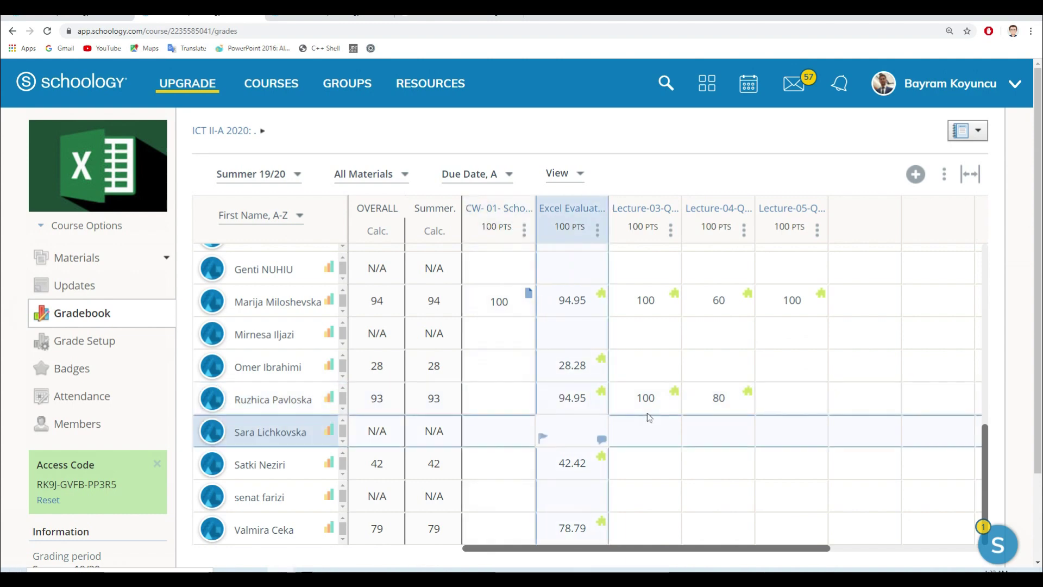
{"action": "scroll", "coordinate": [649, 417], "scroll_direction": "down", "scroll_amount": 2}
{"action": "scroll", "coordinate": [679, 370], "scroll_direction": "up", "scroll_amount": 5}
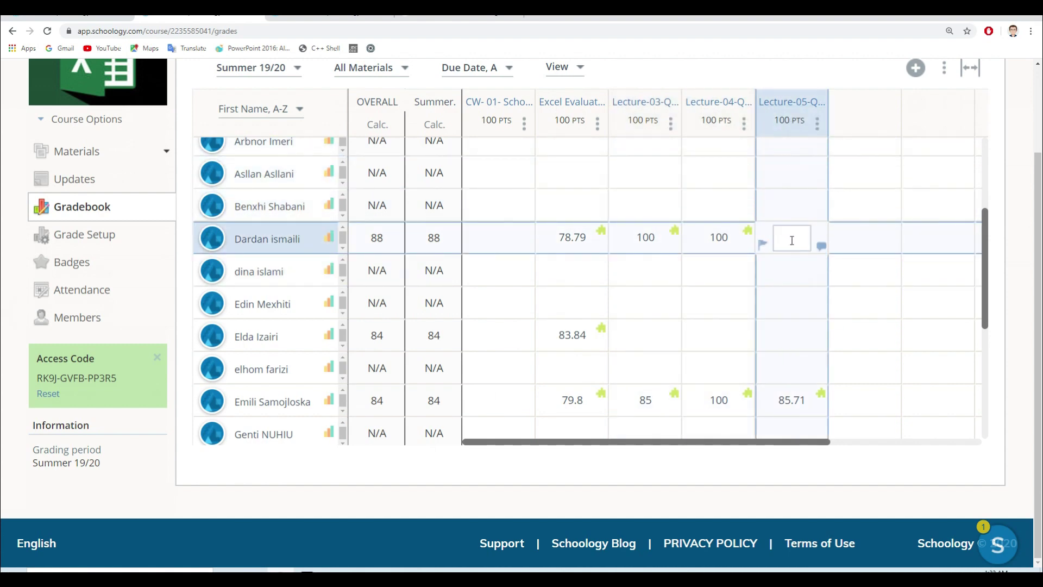
{"action": "scroll", "coordinate": [772, 256], "scroll_direction": "up", "scroll_amount": 3}
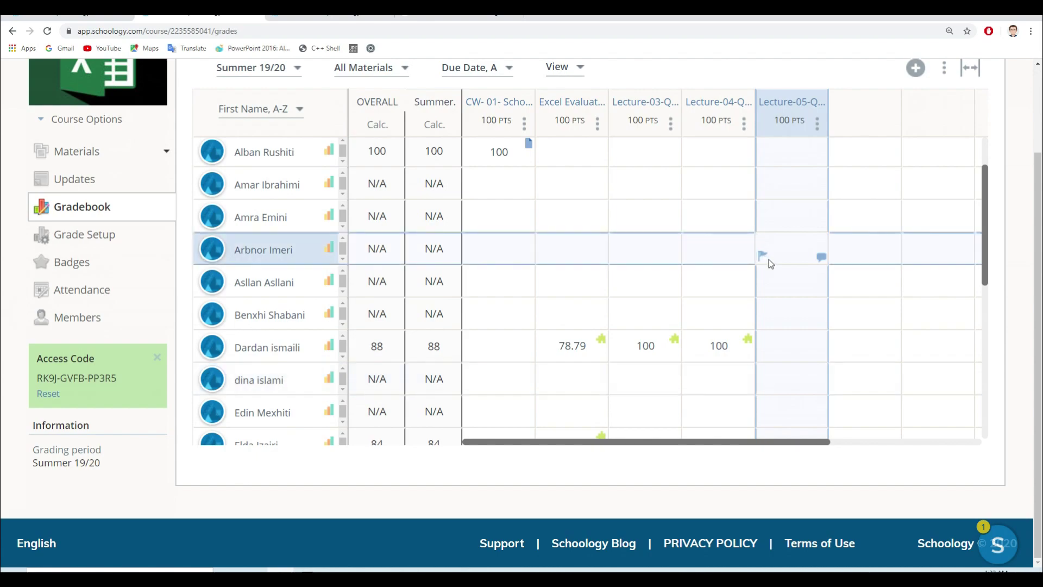
{"action": "scroll", "coordinate": [771, 258], "scroll_direction": "down", "scroll_amount": 3}
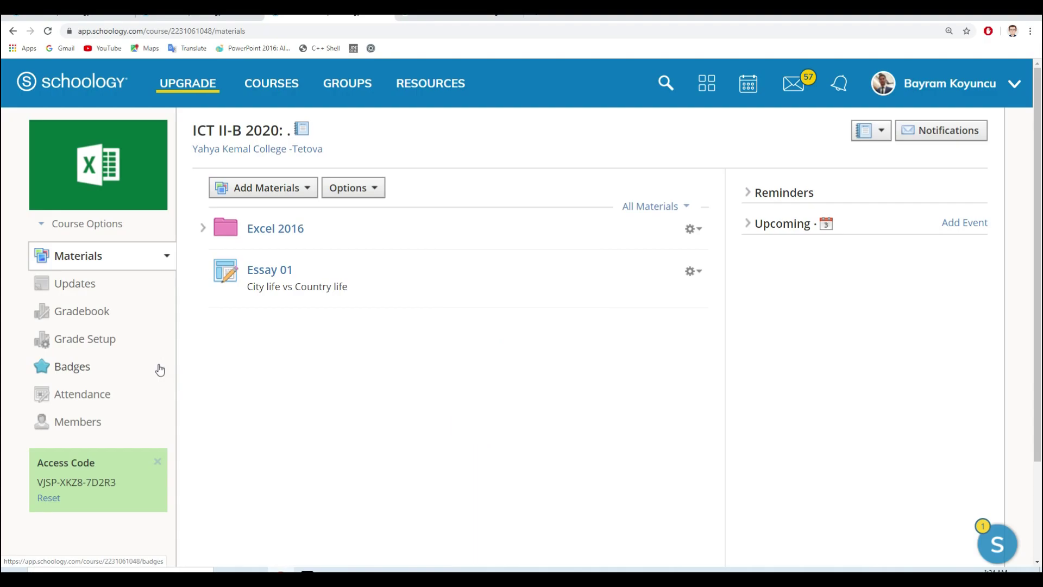
In the course's grade setup, begin a new grading period named "I. Semester 19/20"
{"action": "left_click", "coordinate": [94, 343]}
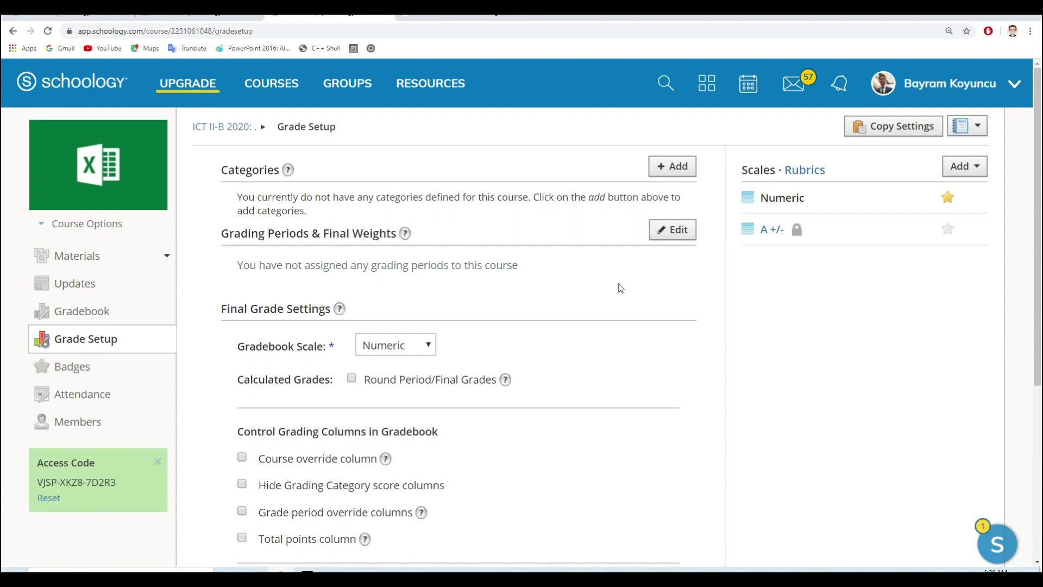
{"action": "left_click", "coordinate": [674, 232]}
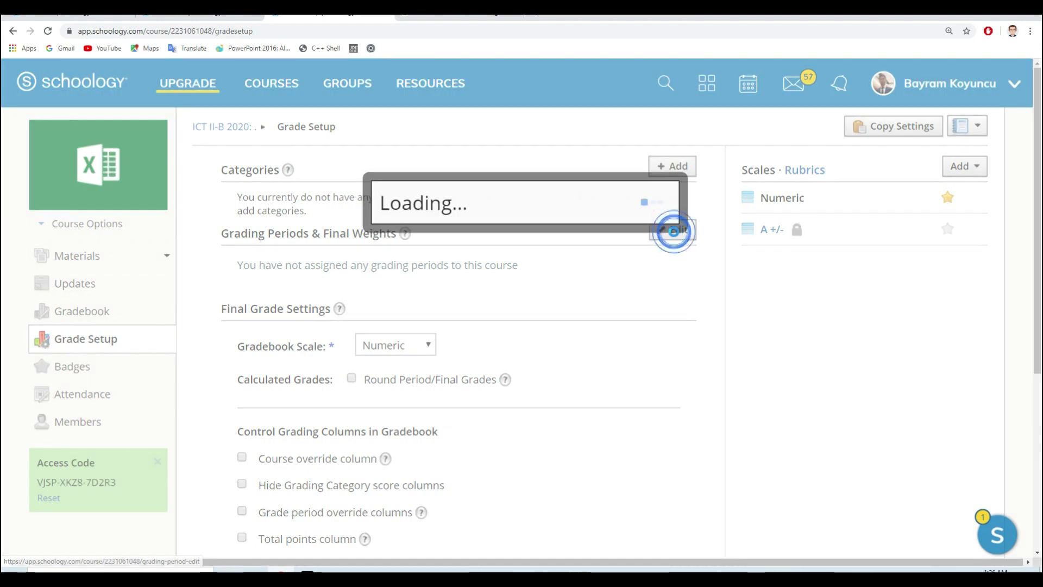
{"action": "left_click", "coordinate": [350, 332]}
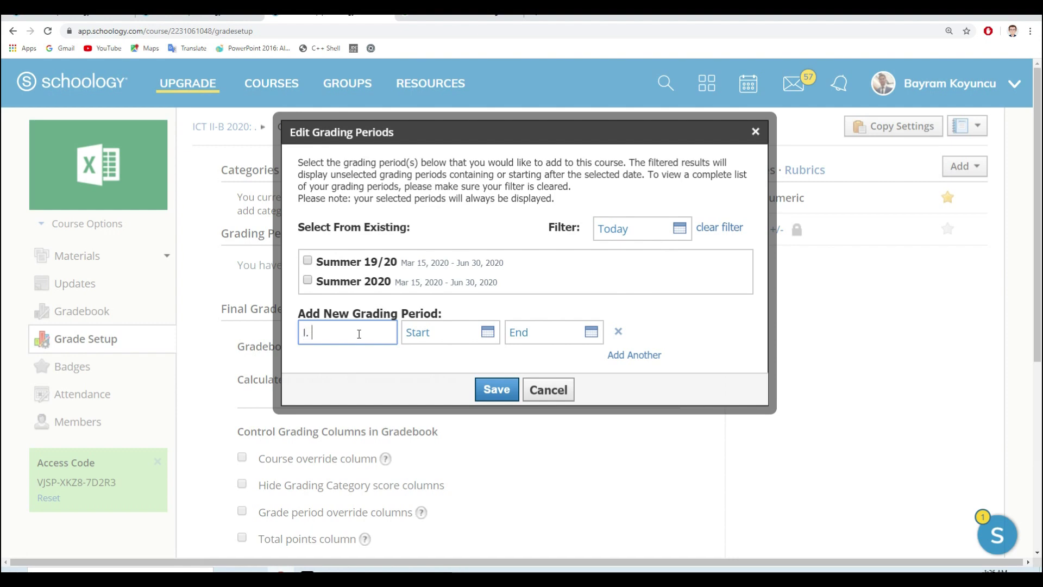
{"action": "type", "text": "I. Semester  19/20"}
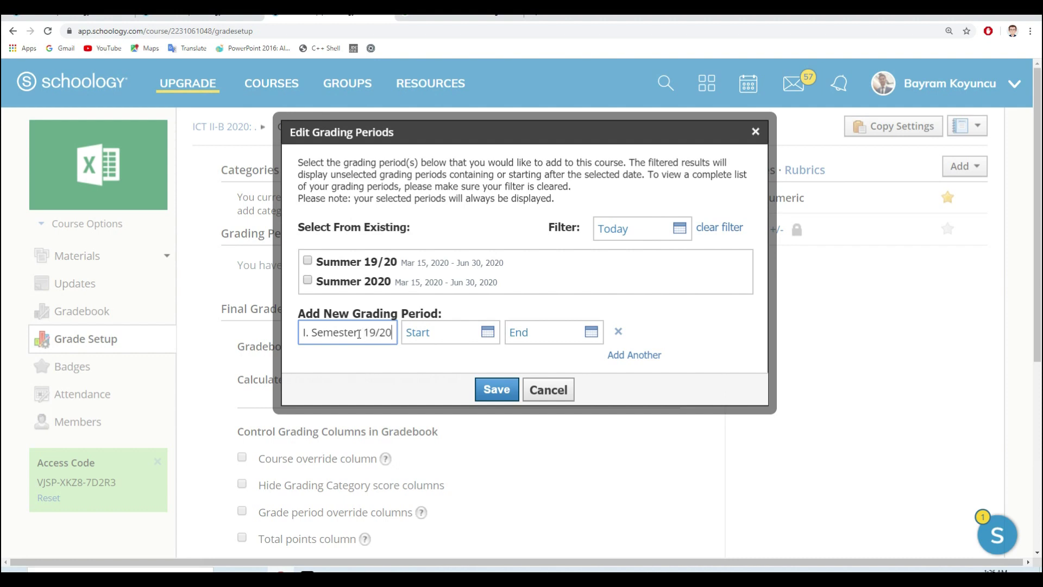
Set the new grading period's start date to 9/01/20 and its end date to 1/20/20
{"action": "left_click", "coordinate": [443, 338]}
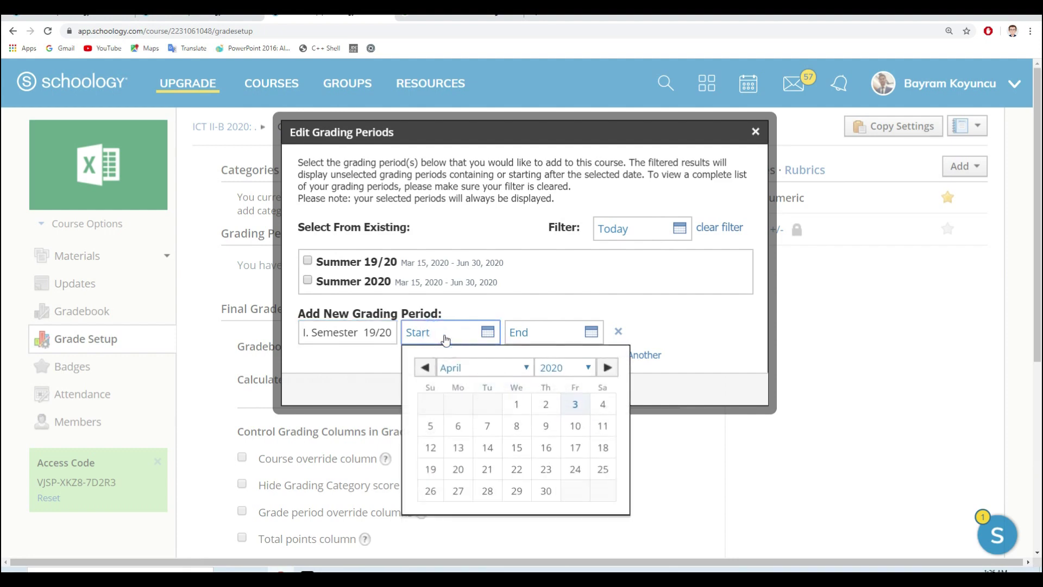
{"action": "left_click", "coordinate": [526, 368]}
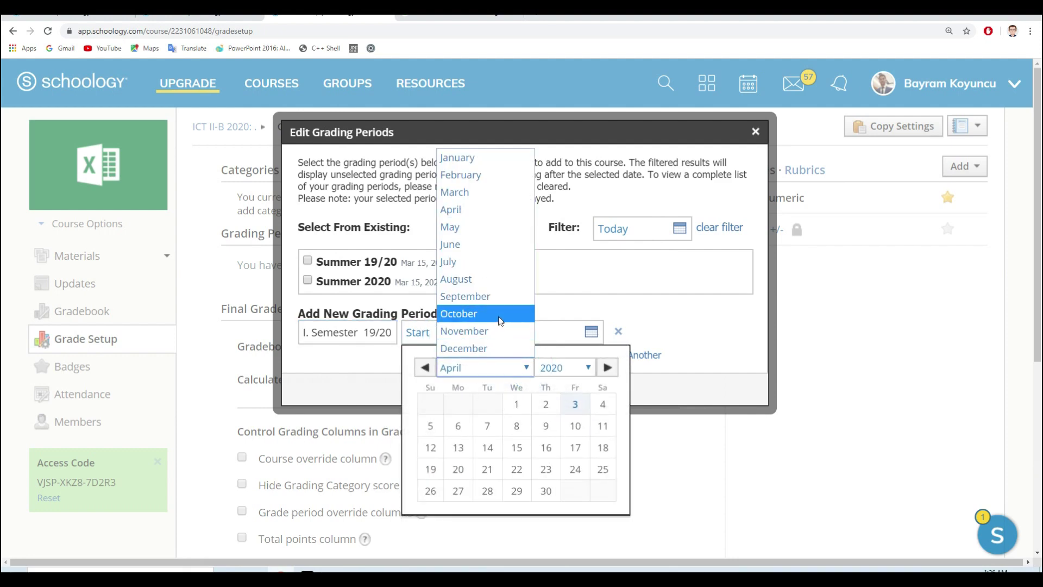
{"action": "left_click", "coordinate": [484, 292]}
{"action": "left_click", "coordinate": [487, 404]}
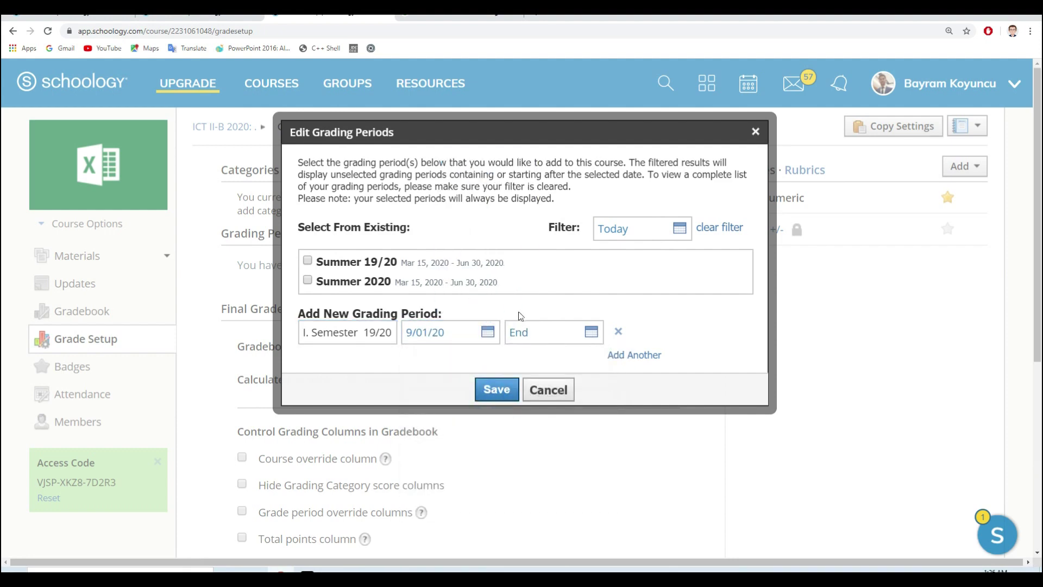
{"action": "left_click", "coordinate": [530, 334]}
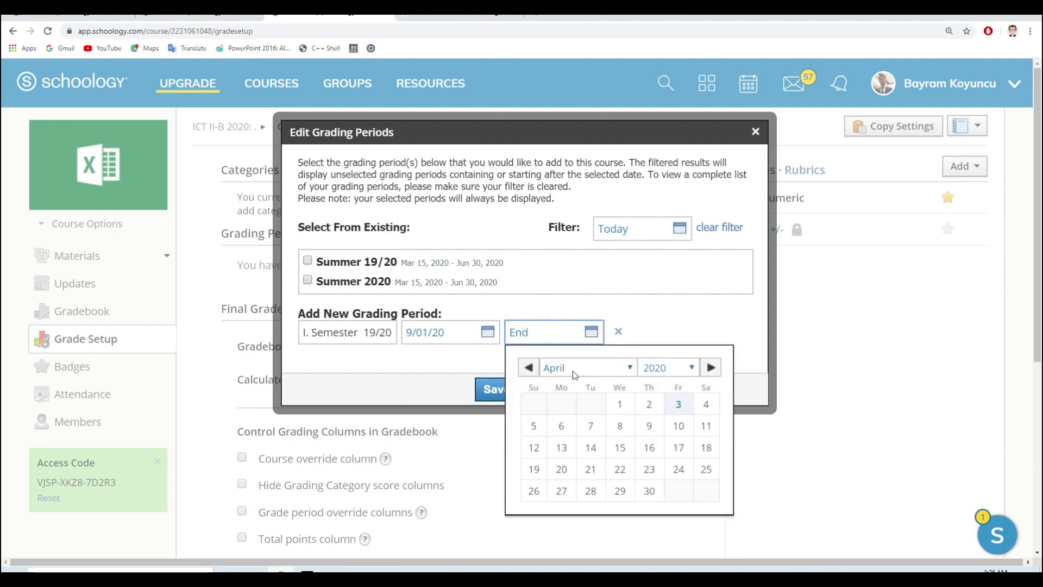
{"action": "left_click", "coordinate": [633, 369]}
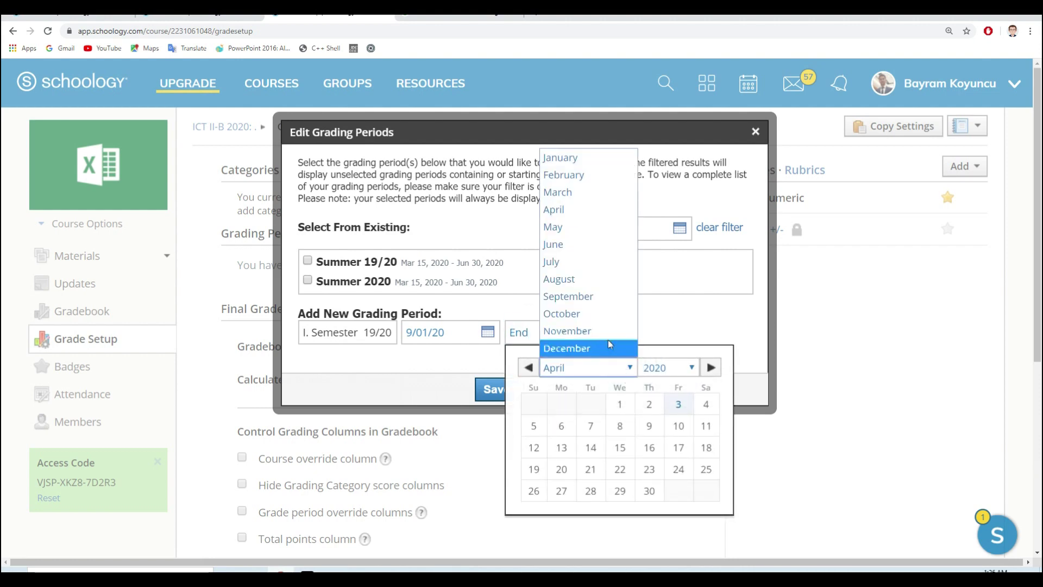
{"action": "left_click", "coordinate": [579, 162]}
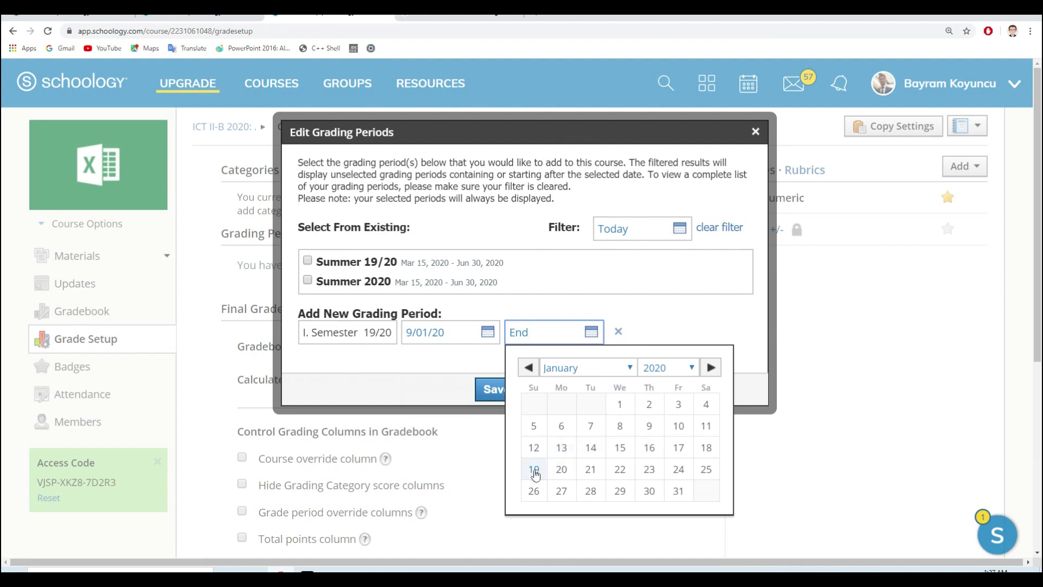
{"action": "left_click", "coordinate": [559, 469]}
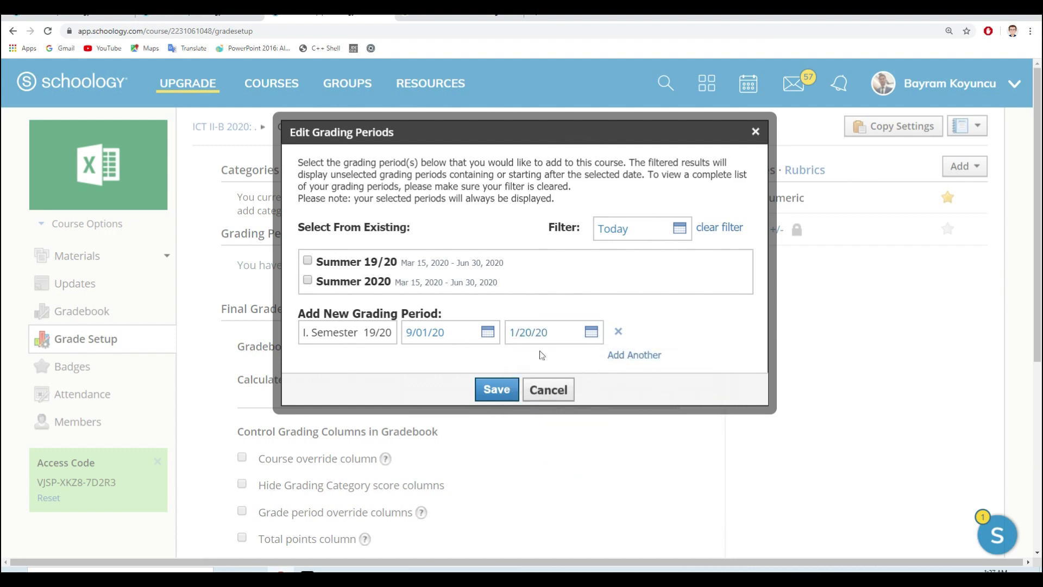
Correct the year of the I. Semester start date so it reads 9/01/19
{"action": "left_click", "coordinate": [454, 331]}
{"action": "left_click", "coordinate": [450, 331]}
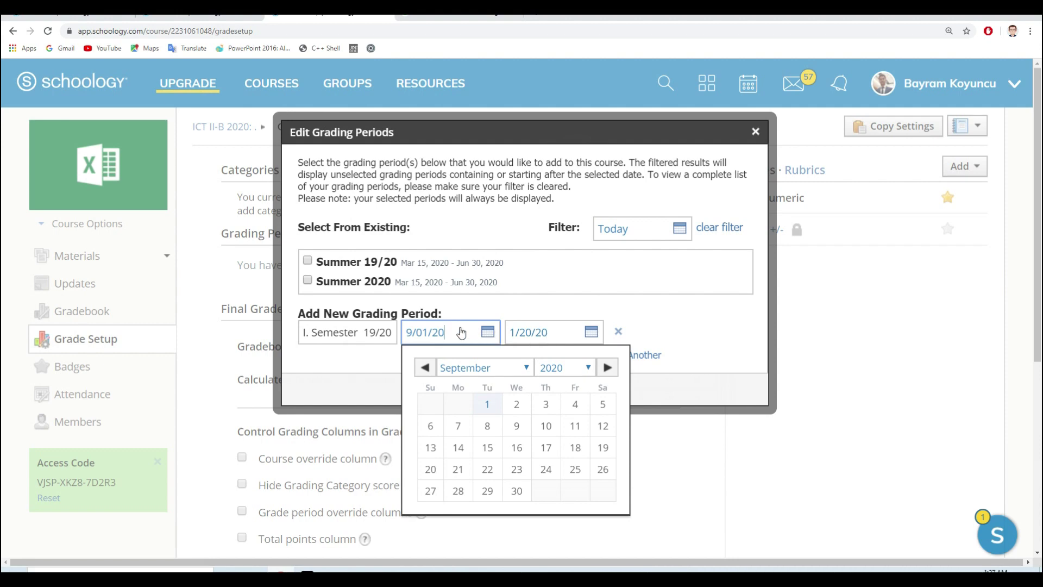
{"action": "key", "text": "BackSpace"}
{"action": "key", "text": "BackSpace"}
{"action": "type", "text": "19"}
{"action": "left_click", "coordinate": [669, 324]}
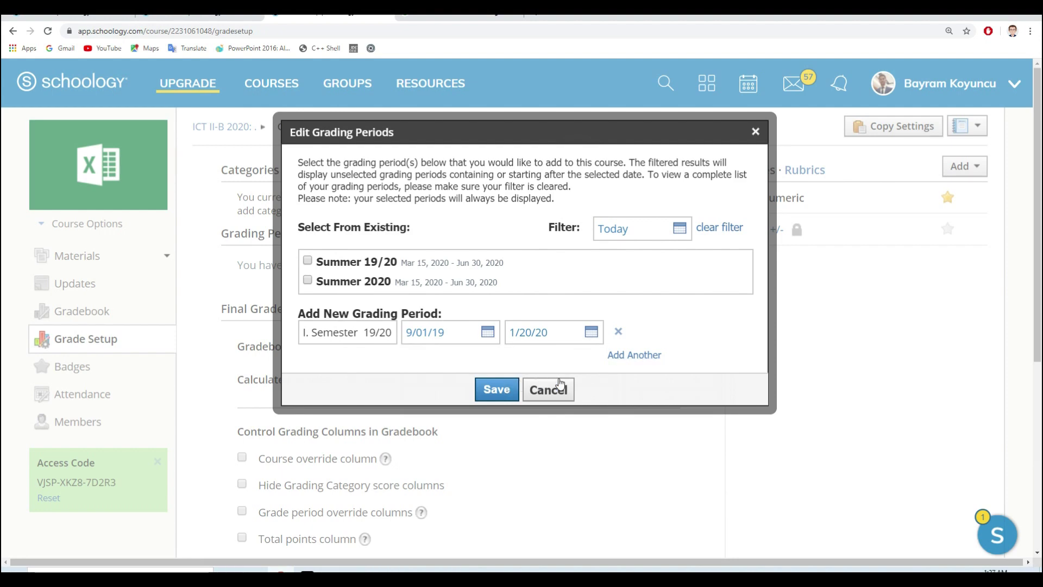
Add a second grading period, "II. Semester 19/20", running from 1/21/20 to 6/30/20, and save the grading periods
{"action": "left_click", "coordinate": [623, 358]}
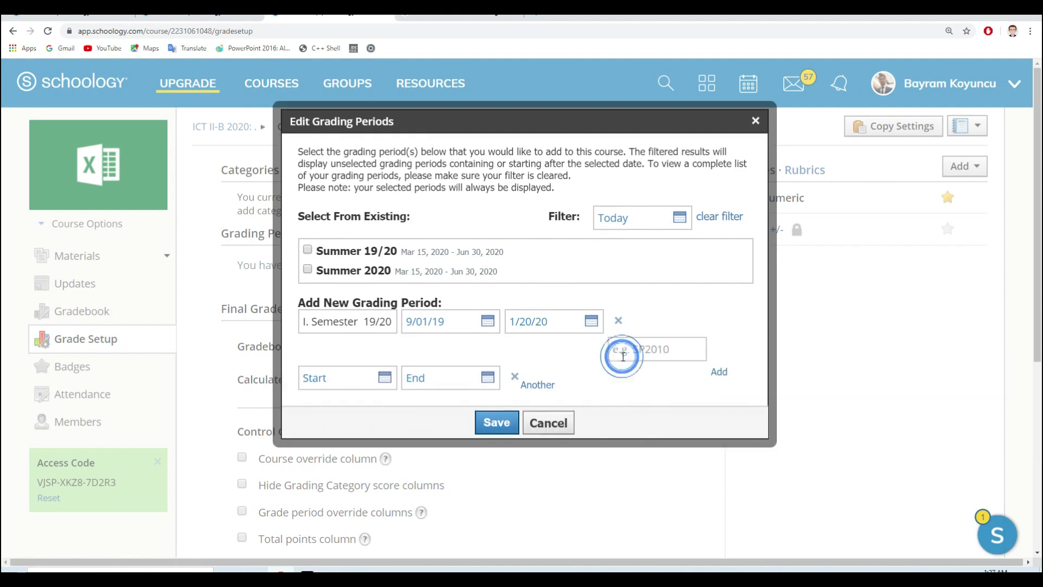
{"action": "left_click", "coordinate": [628, 351]}
{"action": "type", "text": "II. Seme"}
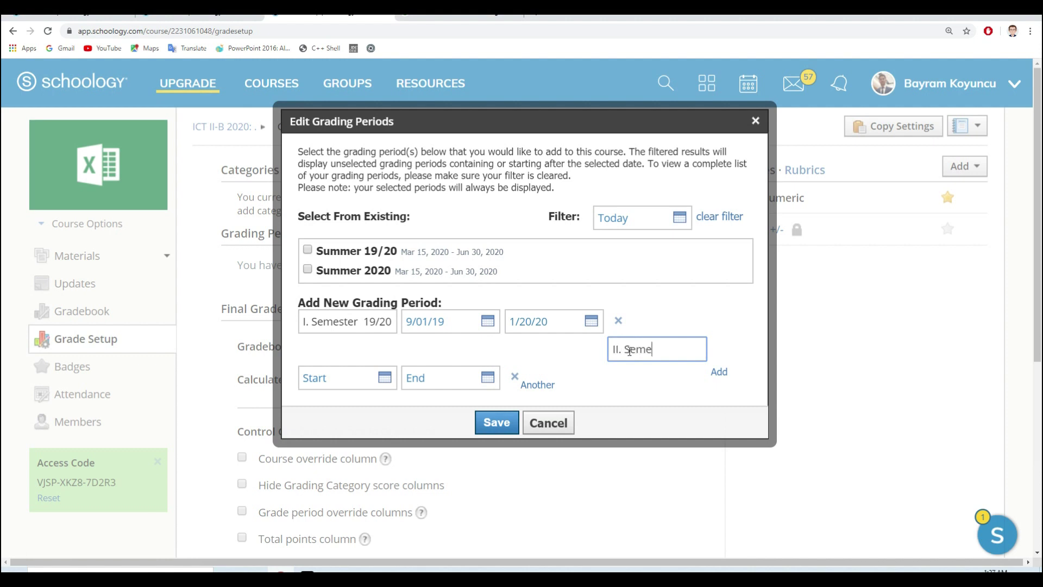
{"action": "type", "text": "ster 19/20"}
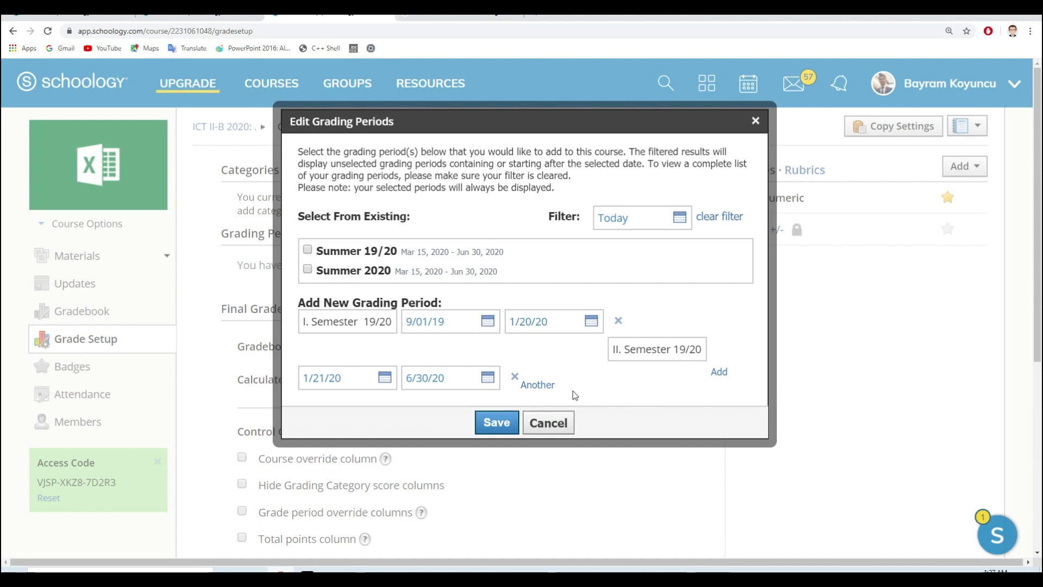
{"action": "left_click", "coordinate": [501, 425]}
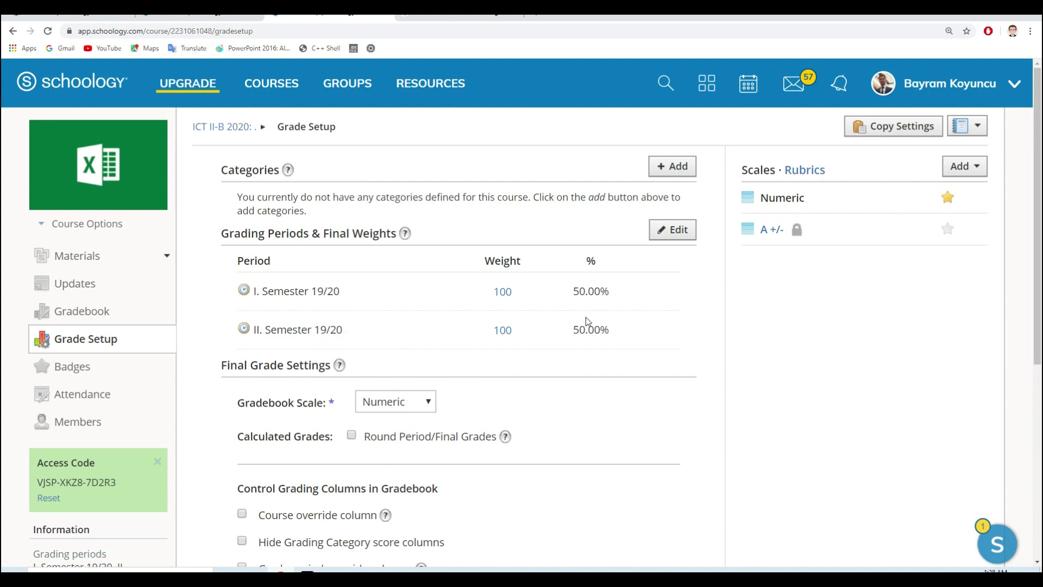
Unassign I. Semester 19/20 from the course, keep only II. Semester 19/20 selected, and save
{"action": "left_click", "coordinate": [673, 232]}
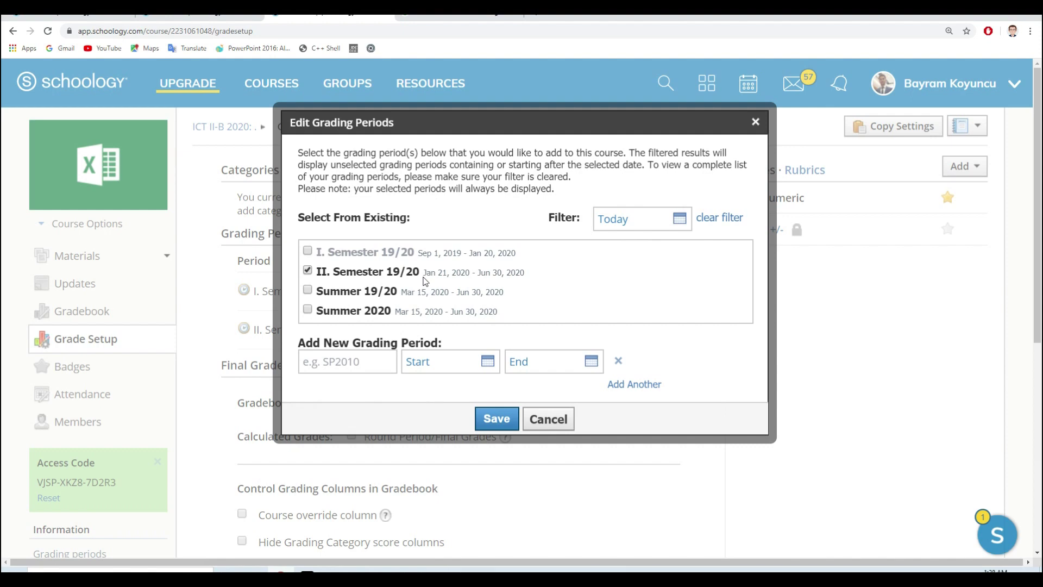
{"action": "left_click", "coordinate": [496, 419]}
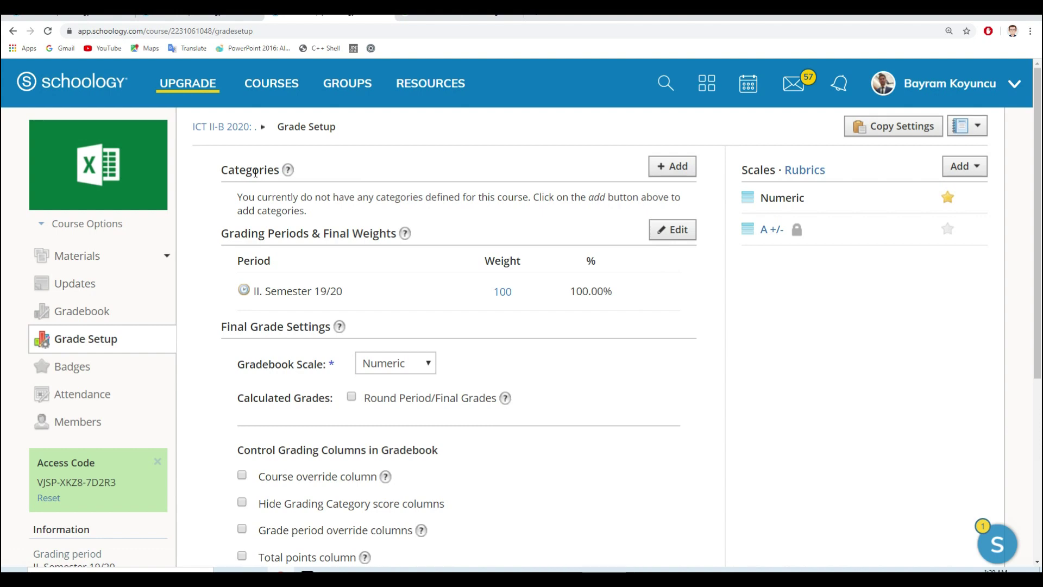
Create a grading category named Assignments, calculated by total points, with a weight of 30
{"action": "left_click", "coordinate": [666, 170]}
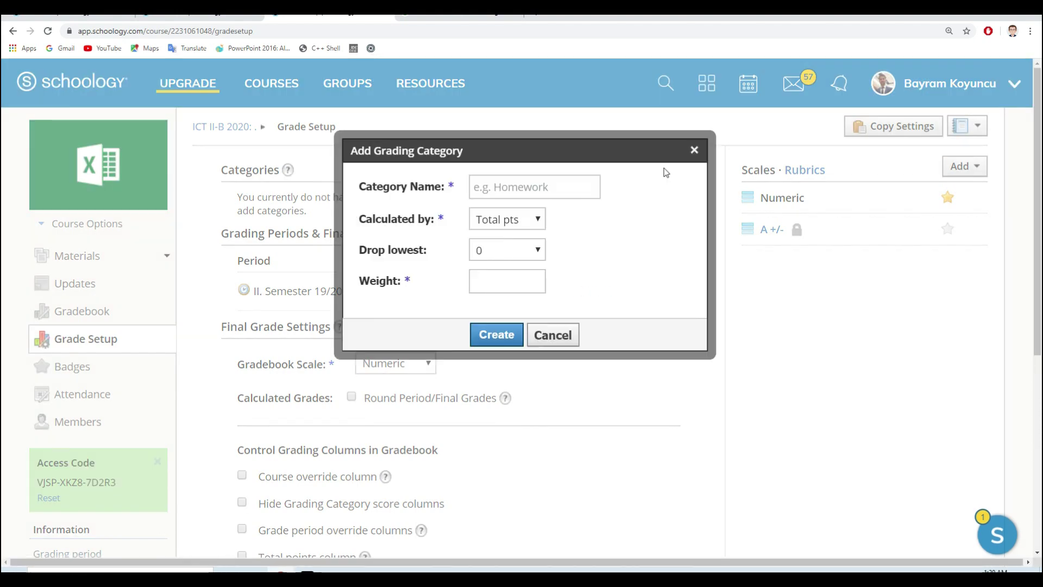
{"action": "left_click", "coordinate": [527, 189]}
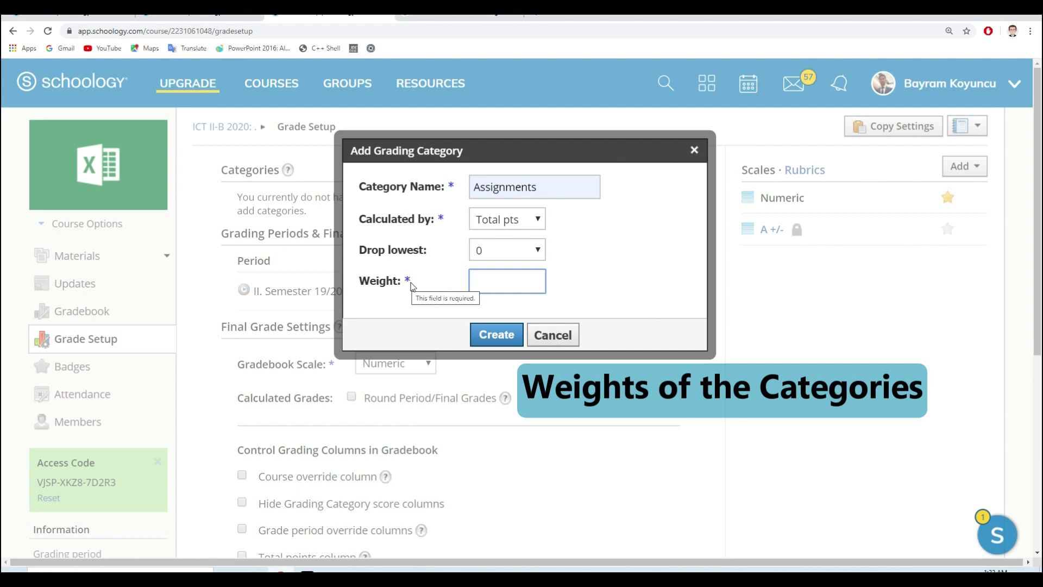
{"action": "left_click", "coordinate": [492, 280]}
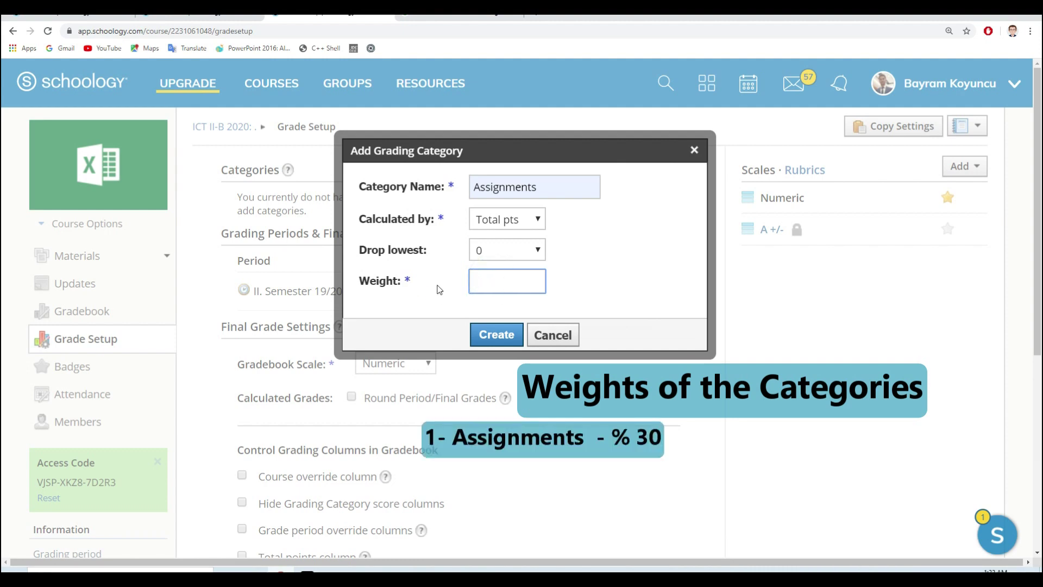
{"action": "type", "text": "30"}
{"action": "left_click", "coordinate": [496, 334]}
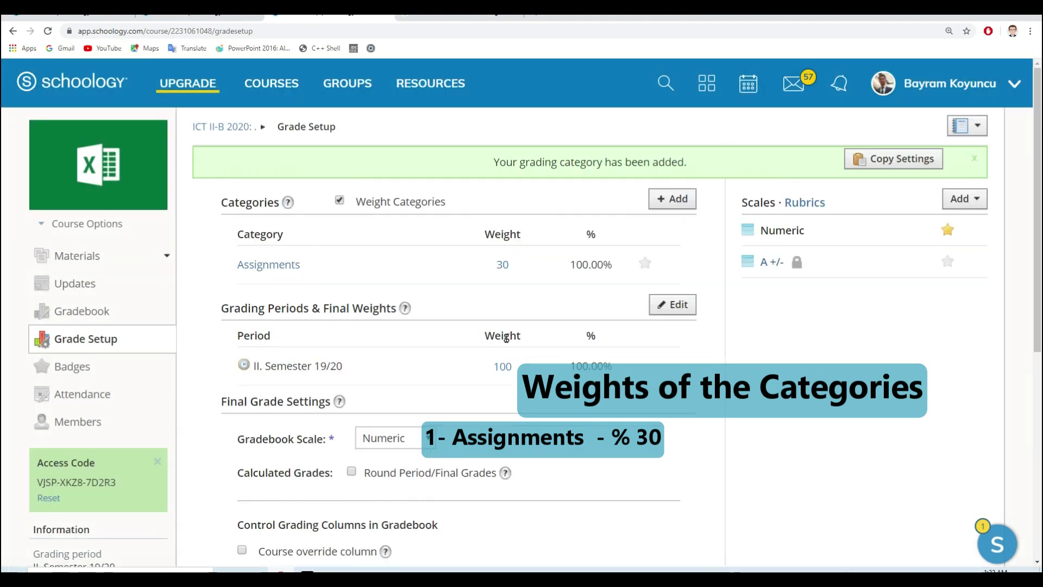
Create a grading category named Quiz with a weight of 30
{"action": "left_click", "coordinate": [664, 198]}
{"action": "left_click", "coordinate": [497, 188]}
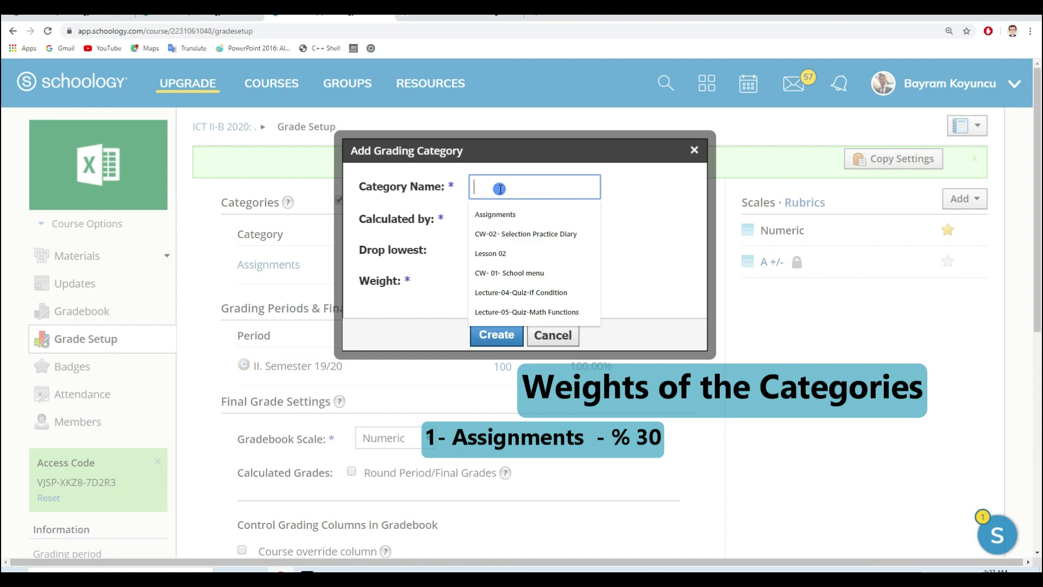
{"action": "type", "text": "Quiz"}
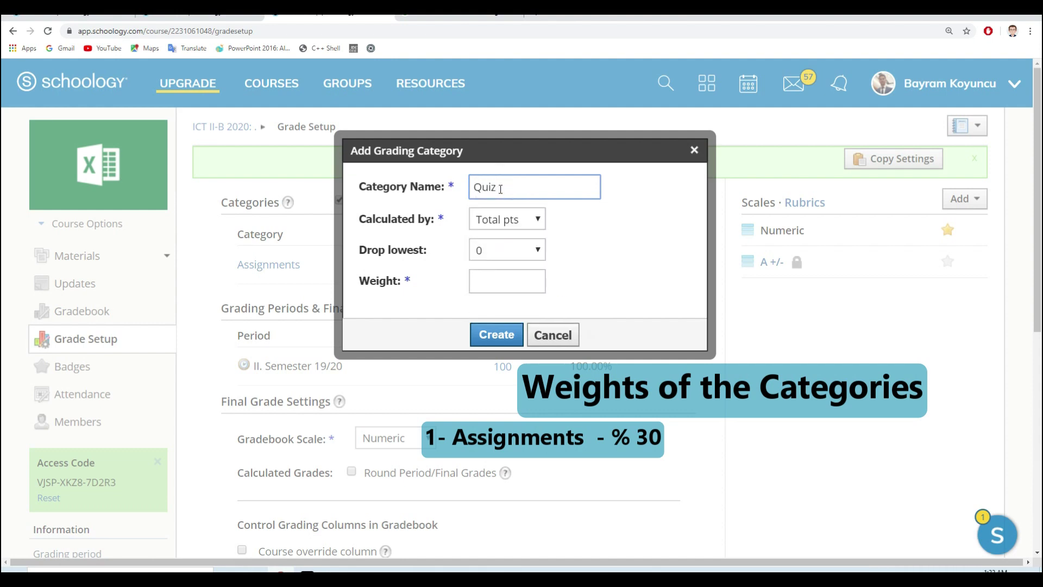
{"action": "left_click", "coordinate": [510, 280]}
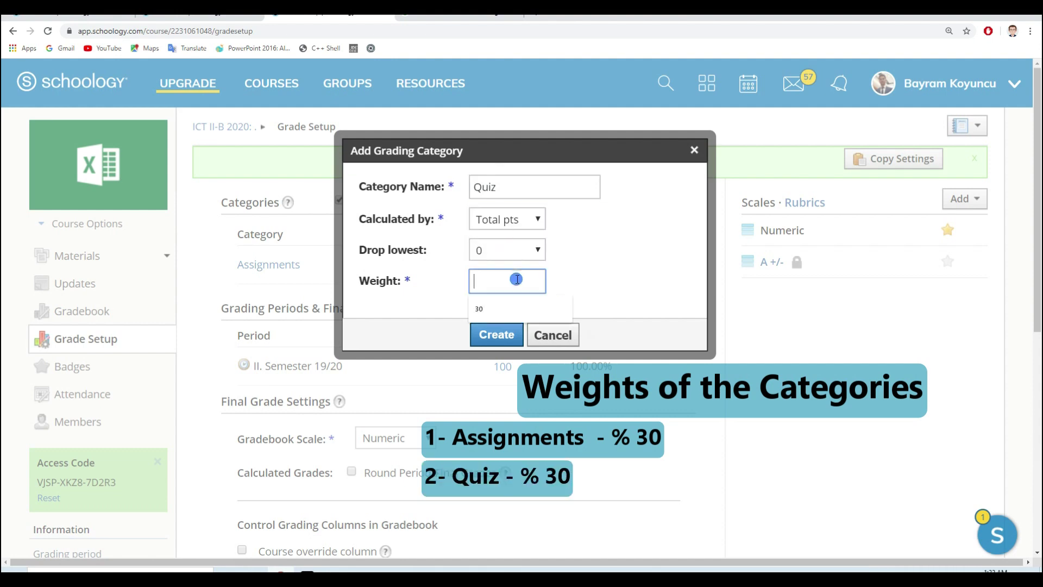
{"action": "type", "text": "30"}
{"action": "left_click", "coordinate": [497, 333]}
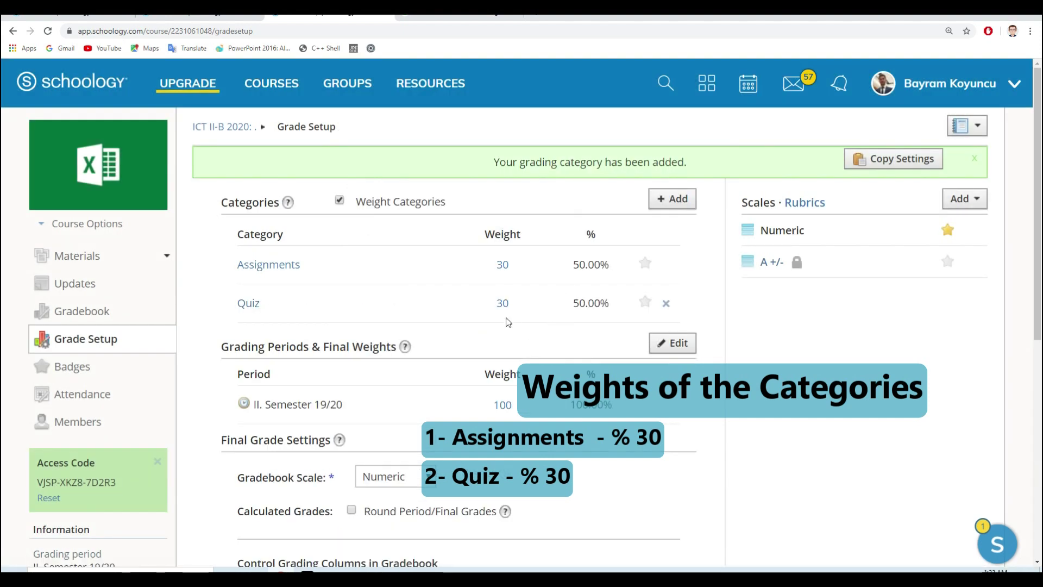
Create a grading category named "Test & Exam" with a weight of 40
{"action": "left_click", "coordinate": [672, 198]}
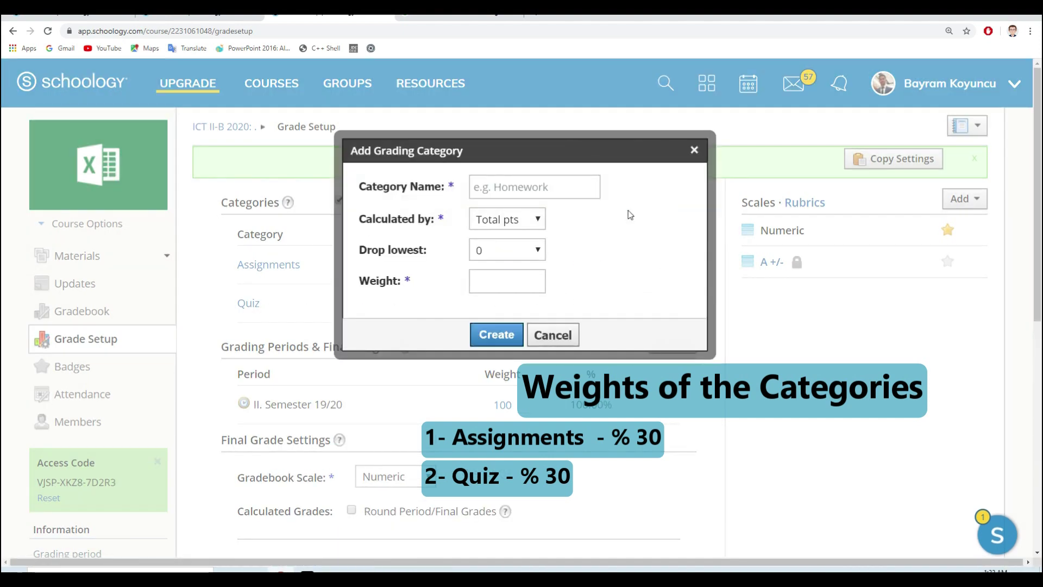
{"action": "left_click", "coordinate": [499, 186]}
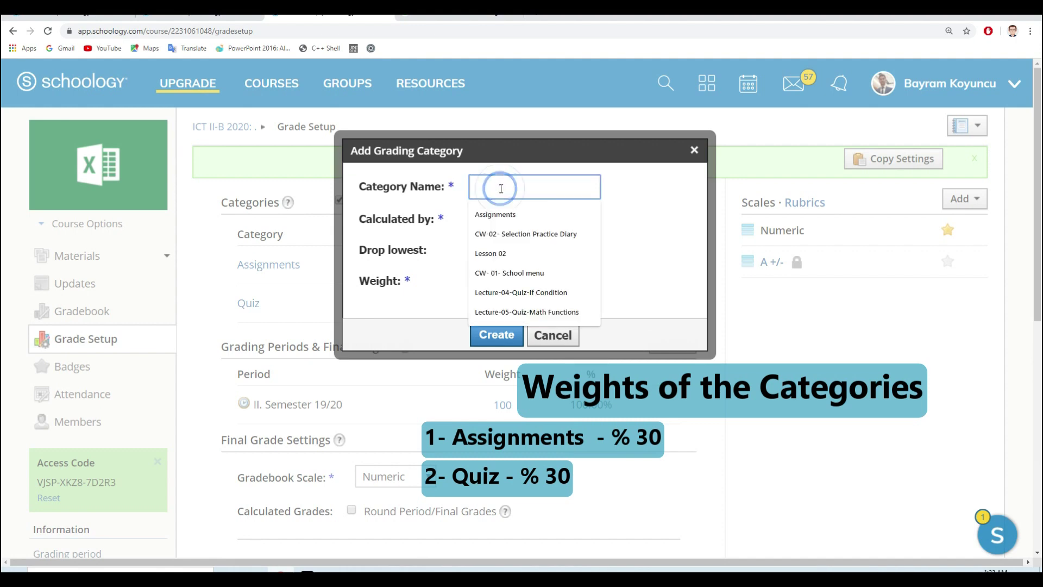
{"action": "type", "text": "Test & Exam"}
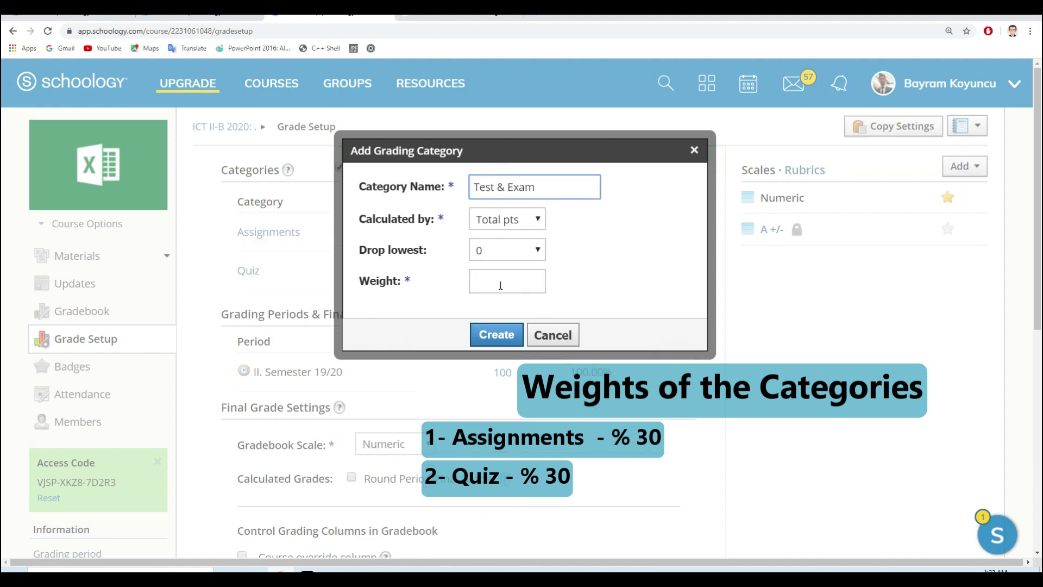
{"action": "left_click", "coordinate": [500, 286]}
{"action": "type", "text": "40"}
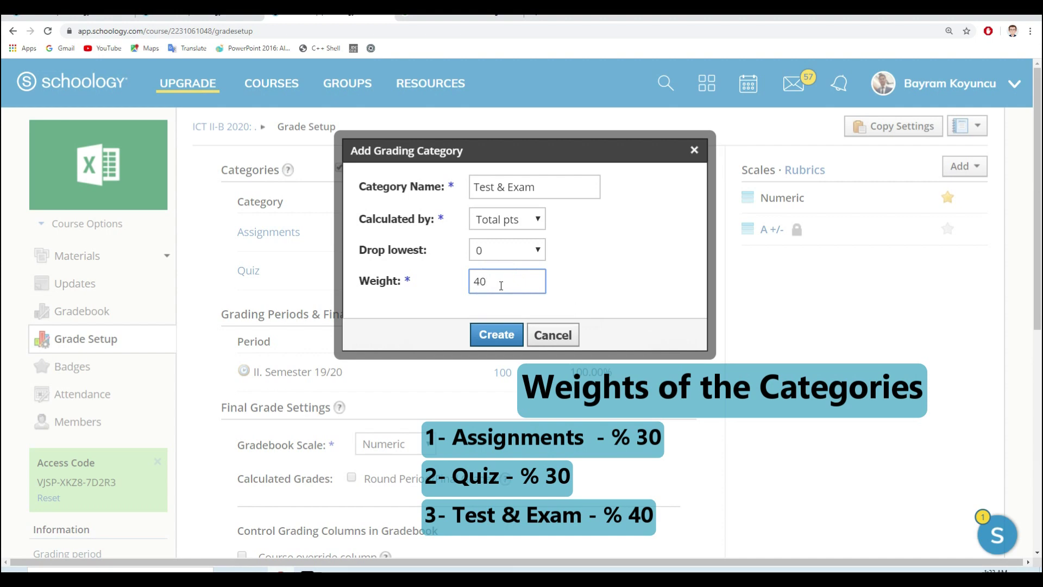
{"action": "left_click", "coordinate": [504, 334]}
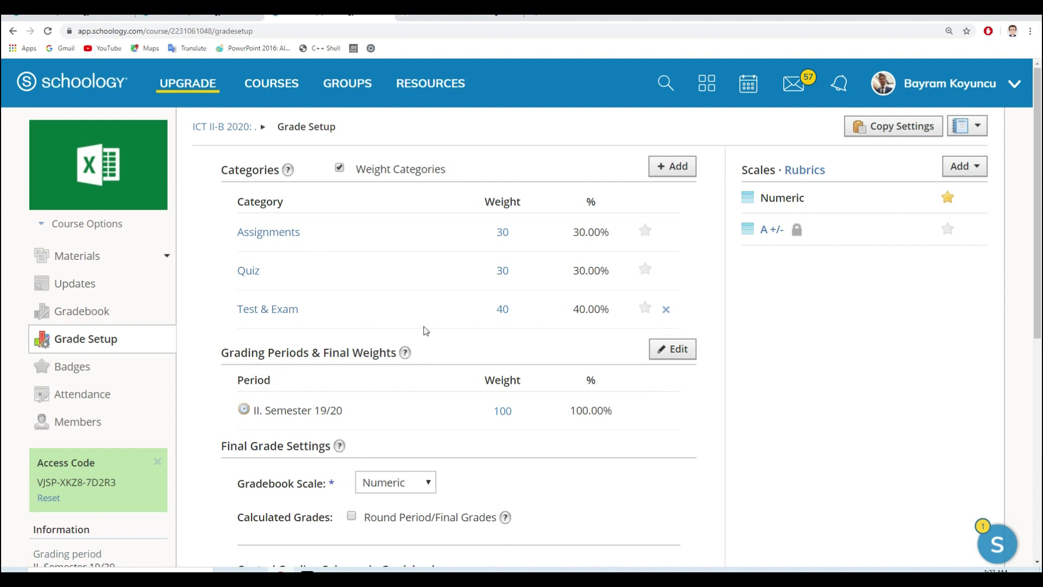
Change the Test & Exam category's weight to 50 and the Quiz category's weight to 20
{"action": "left_click", "coordinate": [511, 310]}
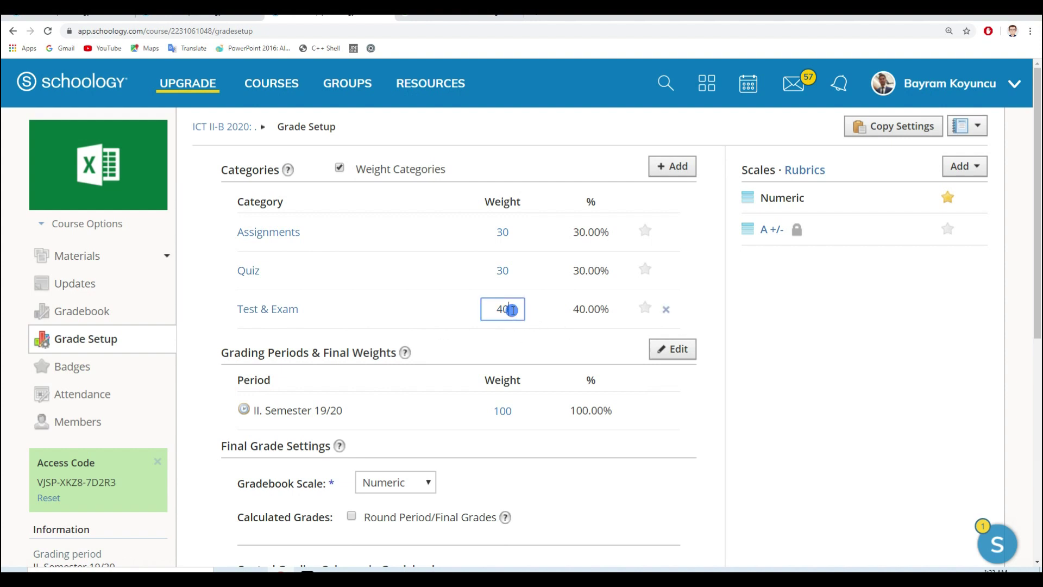
{"action": "left_click_drag", "start_coordinate": [511, 310], "coordinate": [498, 315]}
{"action": "type", "text": "50"}
{"action": "left_click", "coordinate": [538, 335]}
{"action": "left_click", "coordinate": [504, 272]}
{"action": "left_click_drag", "start_coordinate": [504, 272], "coordinate": [497, 275]}
{"action": "left_click", "coordinate": [526, 335]}
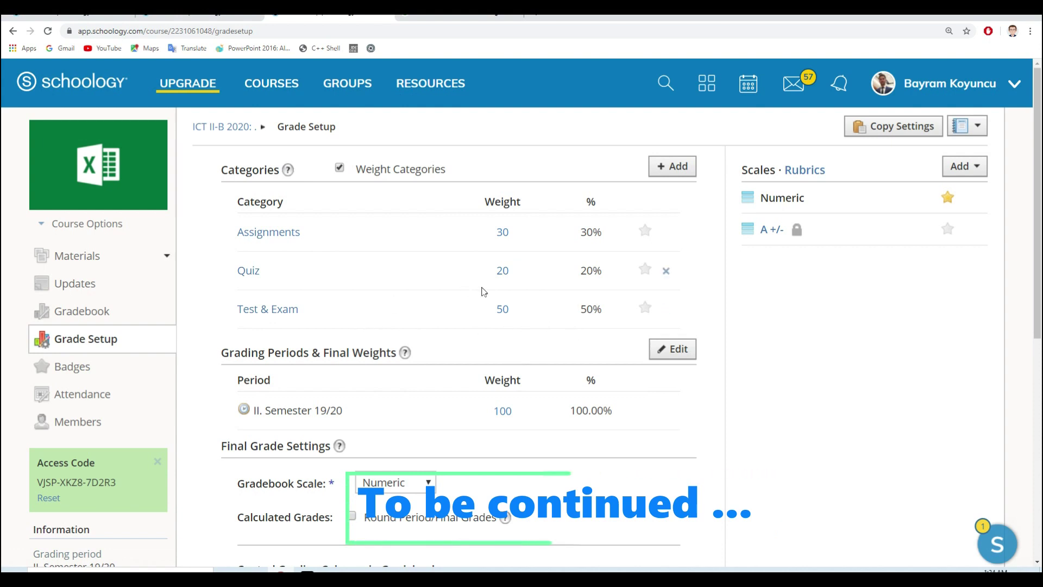
Set the Quiz category's weight back to 30 and the Test & Exam category's weight back to 40
{"action": "double_click", "coordinate": [511, 270]}
{"action": "type", "text": "30"}
{"action": "double_click", "coordinate": [499, 308]}
{"action": "key", "text": "Return"}
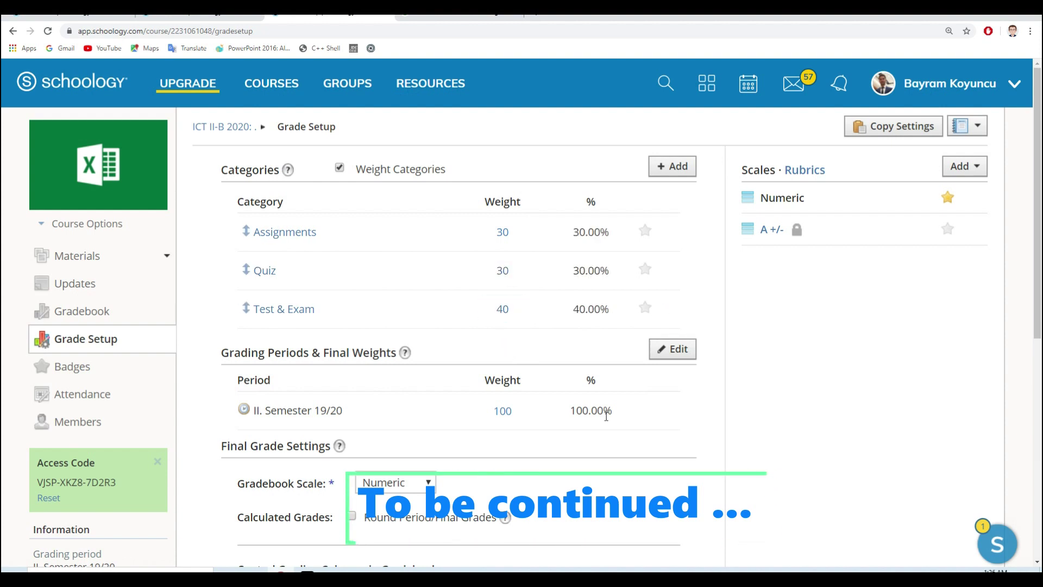